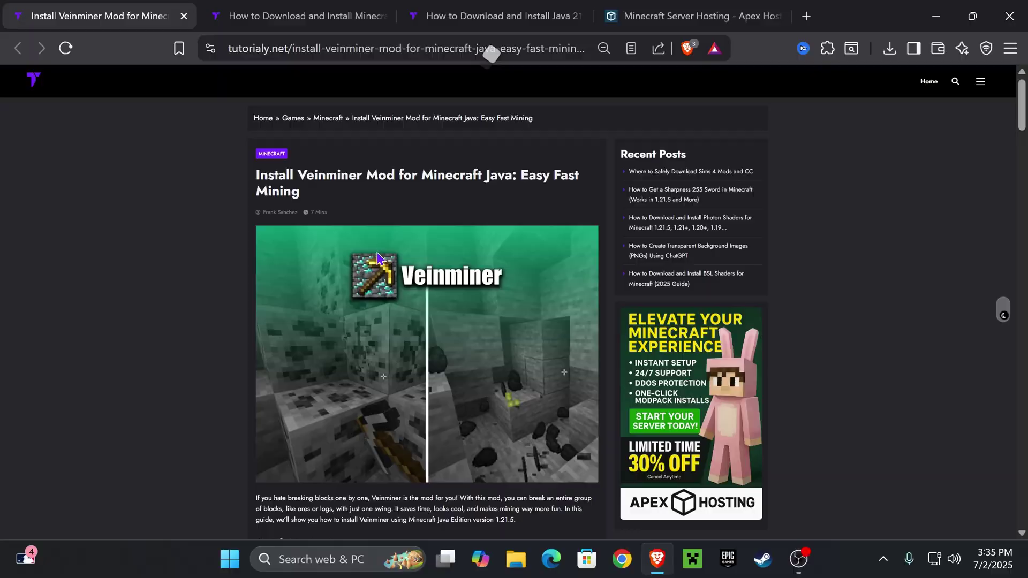
# Jump to the guide's 'Step 1: How to Download Veinminer' section with its Silk and Fabric Language Kotlin dependencies
pyautogui.scroll(-1, 420, 252)
pyautogui.scroll(-15, 420, 251)
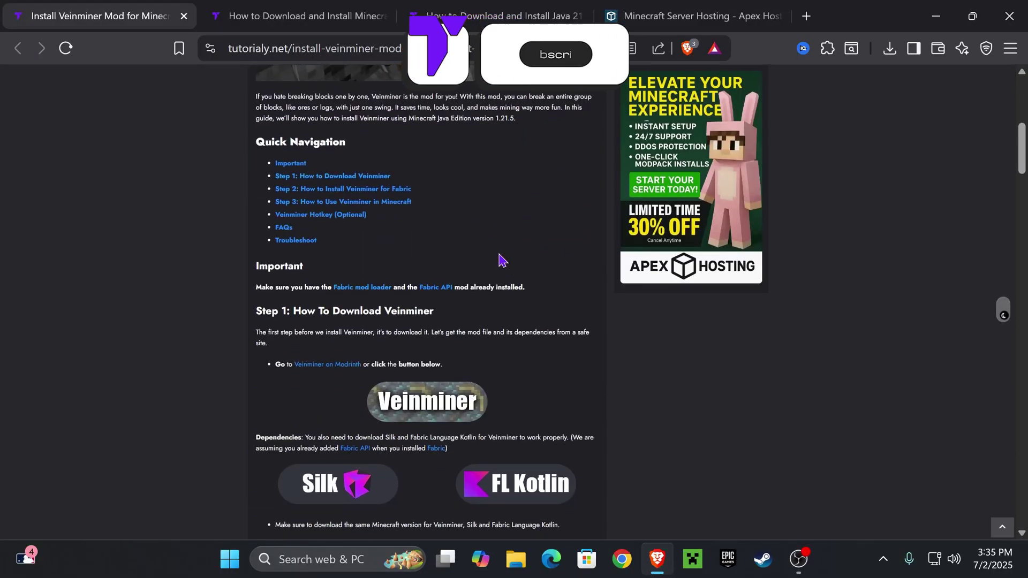
pyautogui.scroll(11, 579, 333)
pyautogui.scroll(-12, 562, 247)
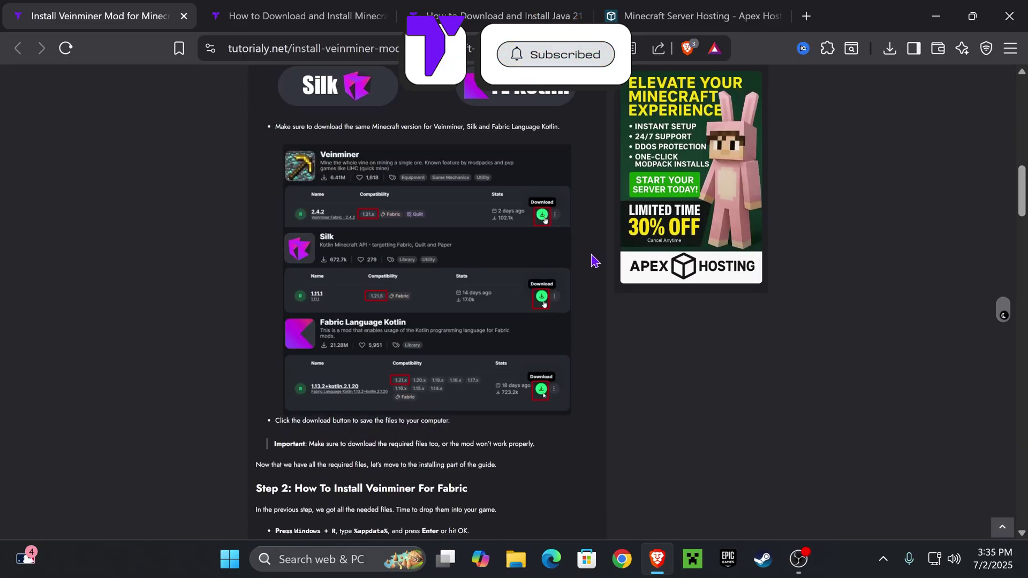
pyautogui.scroll(14, 602, 292)
pyautogui.scroll(5, 571, 289)
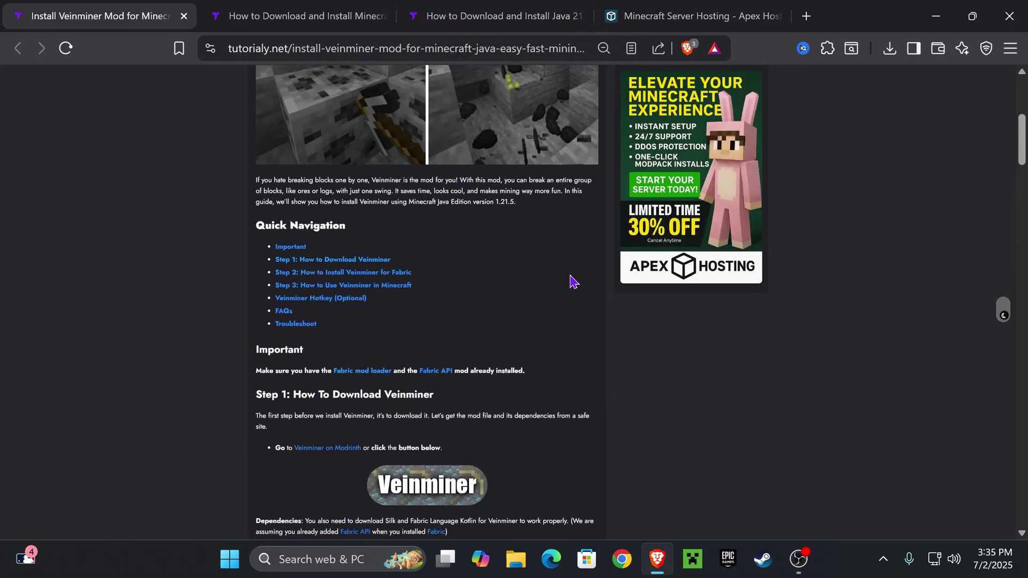
pyautogui.scroll(2, 556, 274)
pyautogui.scroll(-3, 543, 274)
pyautogui.click(368, 260)
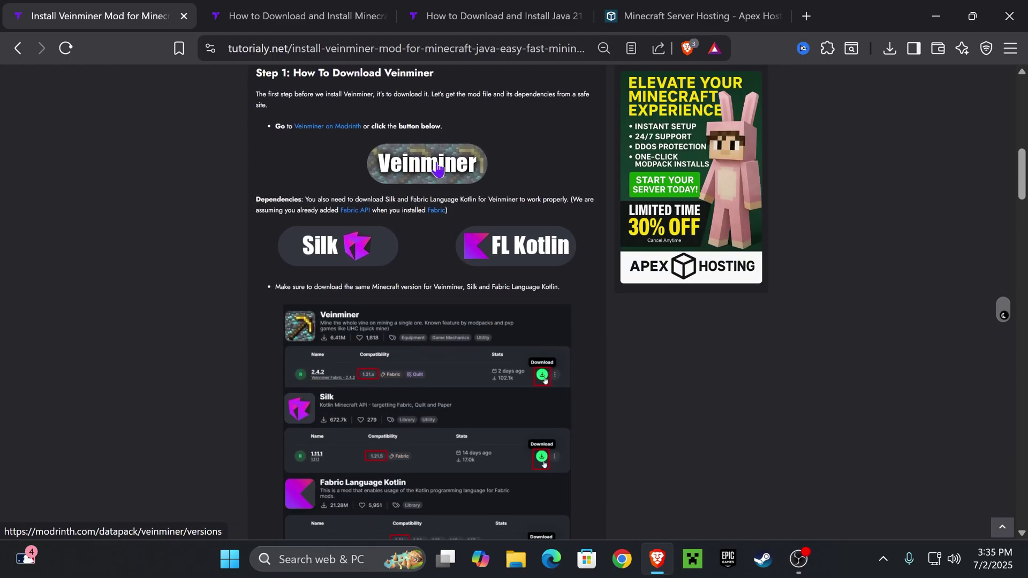
# Filter Veinminer's versions to 1.21.7 and save veinminer-fabric-2.4.8.jar
pyautogui.click(435, 170)
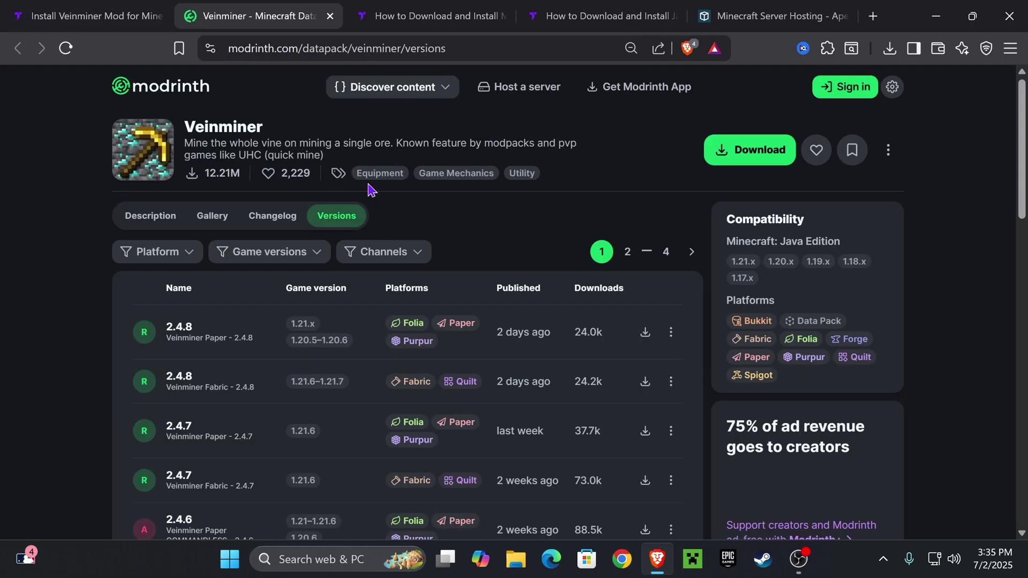
pyautogui.click(284, 252)
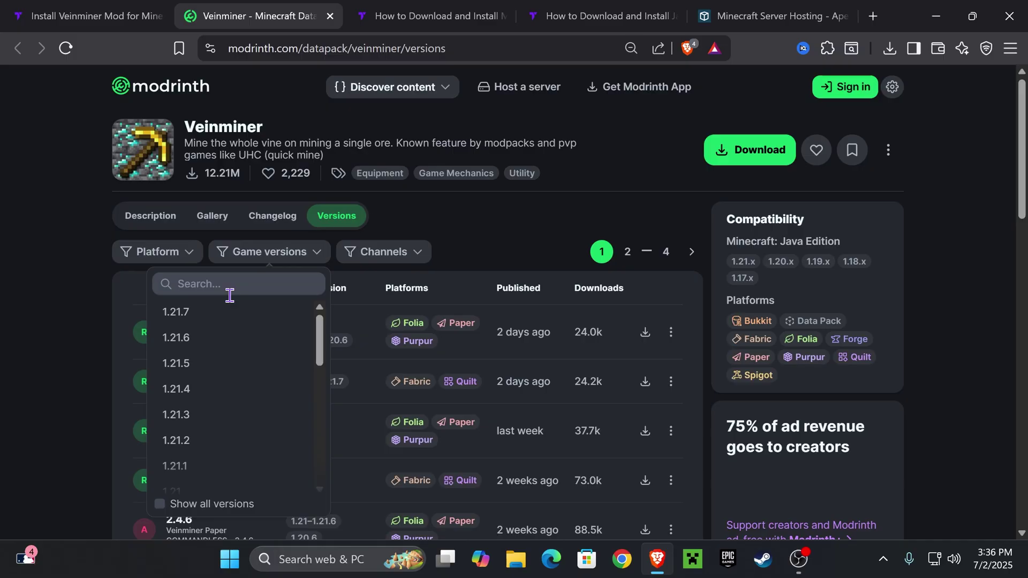
pyautogui.click(218, 317)
pyautogui.click(599, 209)
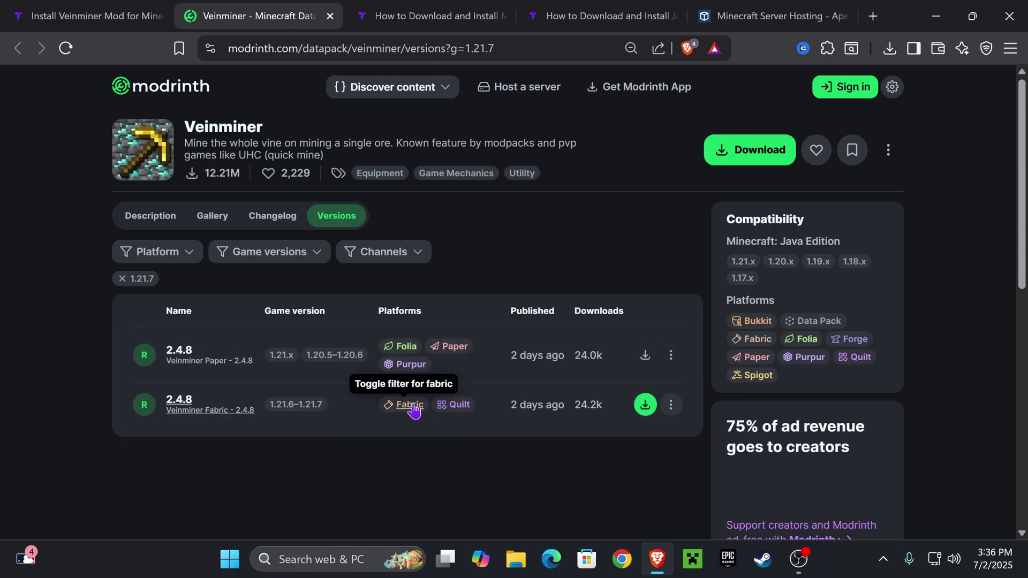
pyautogui.click(647, 405)
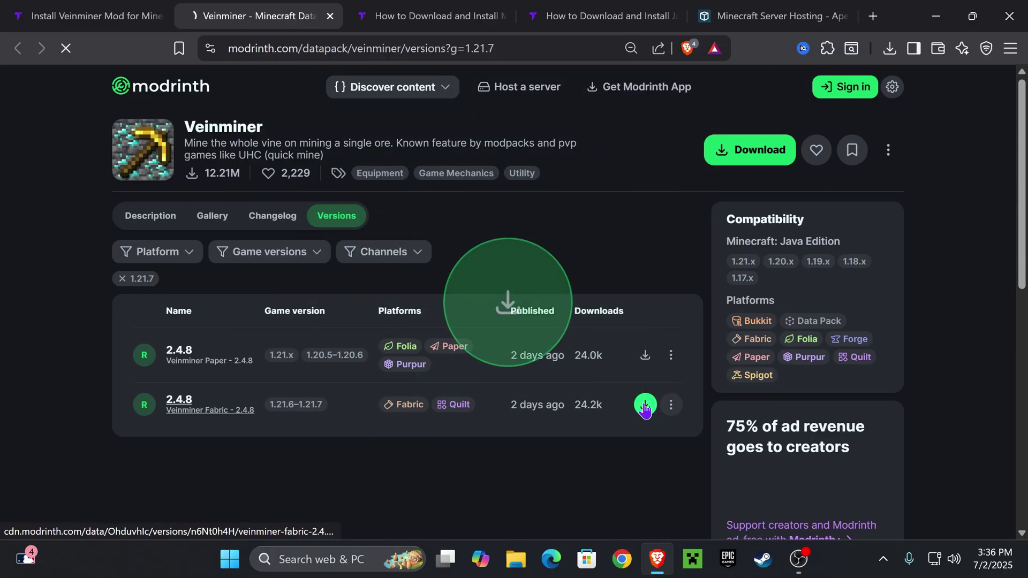
pyautogui.click(394, 355)
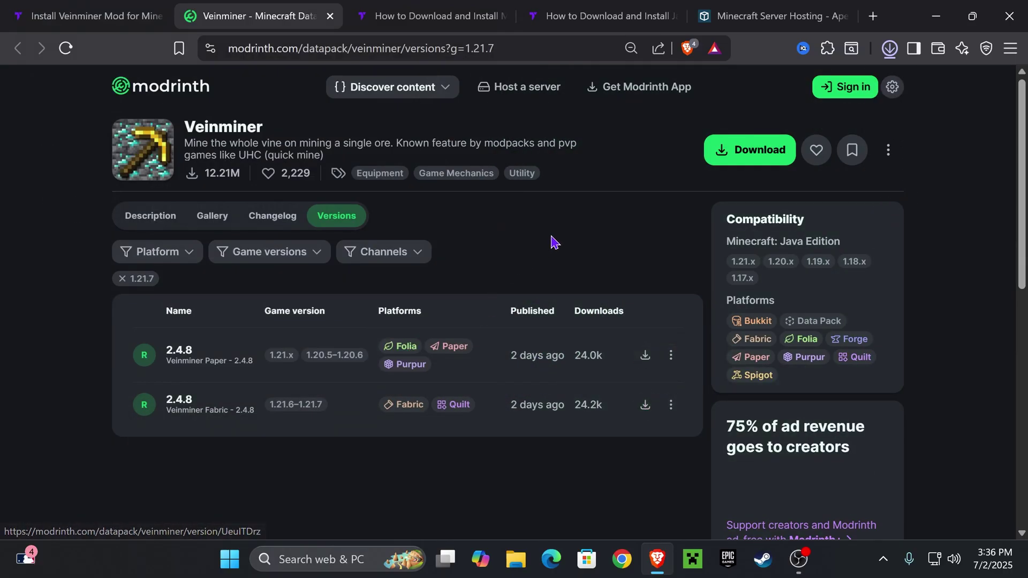
# Open the Veinminer Fabric 2.4.8 version page, then return to the Tutorialy guide
pyautogui.hotkey('ctrl', 'shift', 'Tab')
pyautogui.scroll(-1, 475, 285)
pyautogui.scroll(1, 476, 285)
pyautogui.click(263, 7)
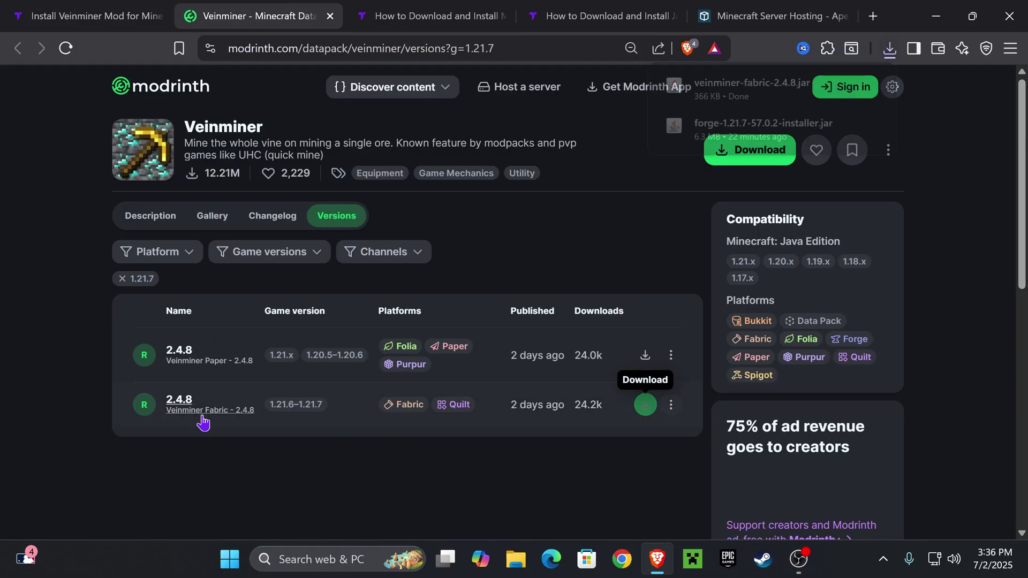
pyautogui.click(202, 419)
pyautogui.scroll(-3, 275, 344)
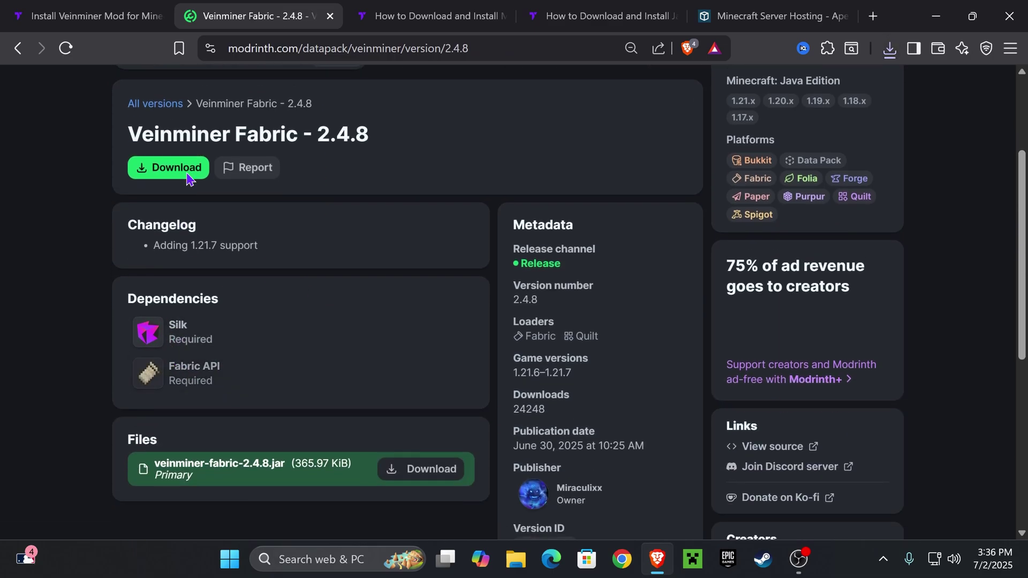
pyautogui.hotkey('ctrl', 'shift', 'Tab')
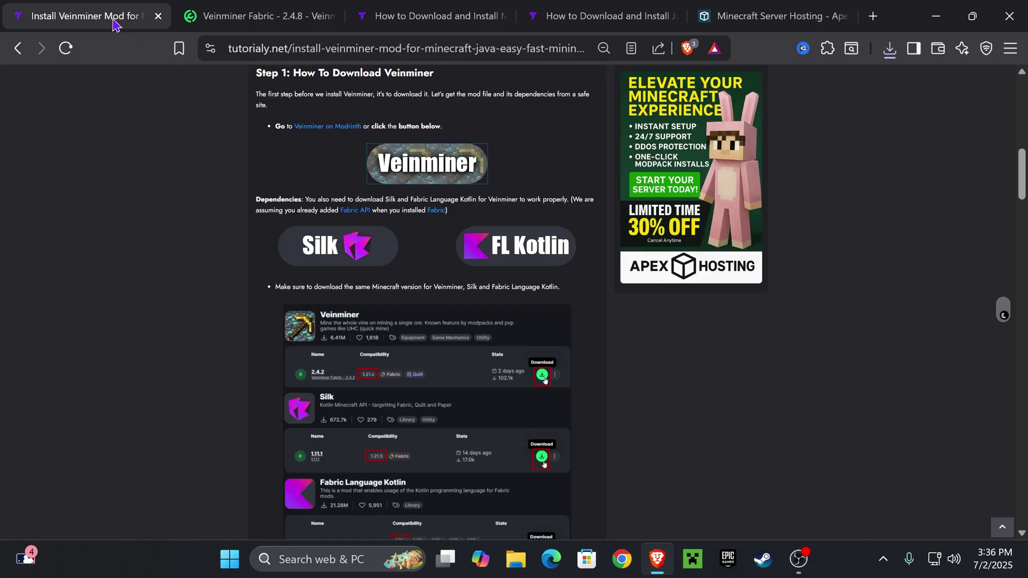
# Download the Silk 1.11.2 jar filtered for Minecraft 1.21.7
pyautogui.click(357, 262)
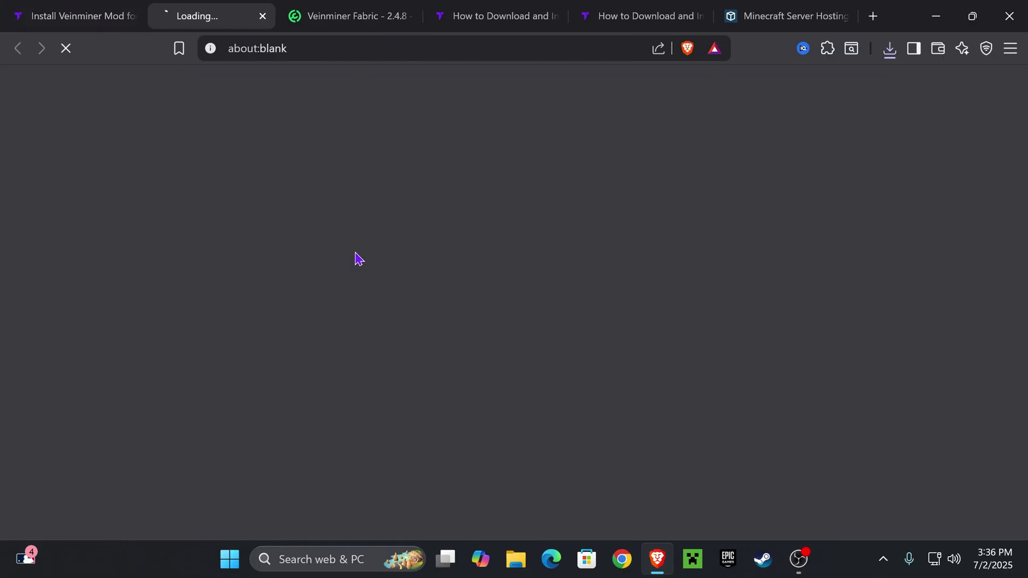
pyautogui.click(201, 260)
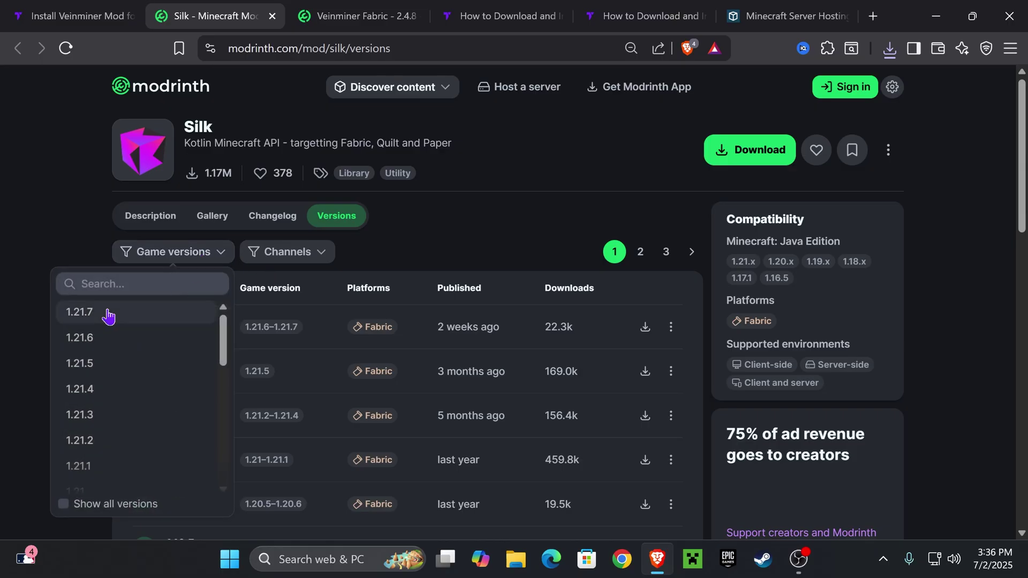
pyautogui.click(107, 312)
pyautogui.click(523, 238)
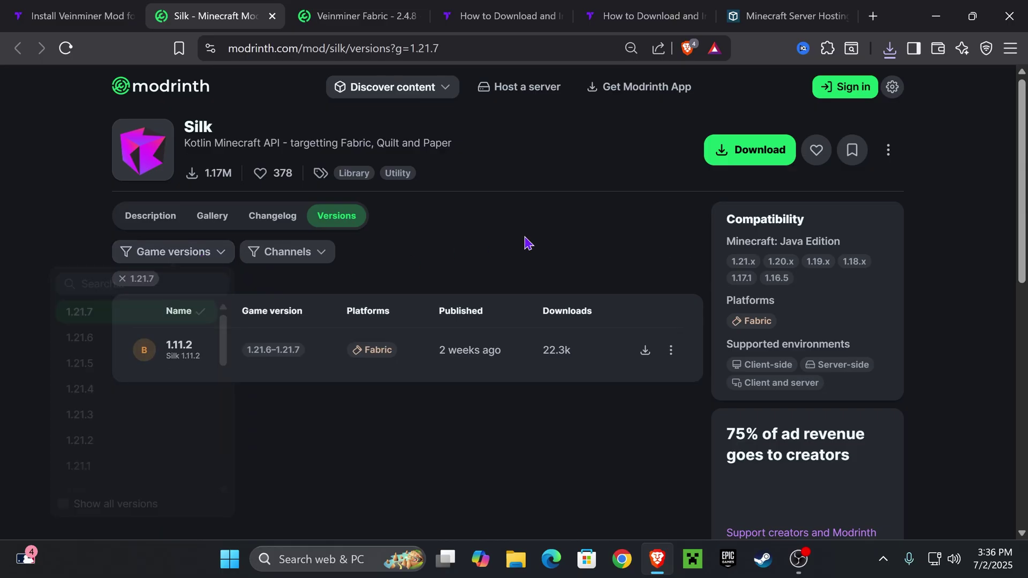
pyautogui.click(644, 350)
pyautogui.click(379, 357)
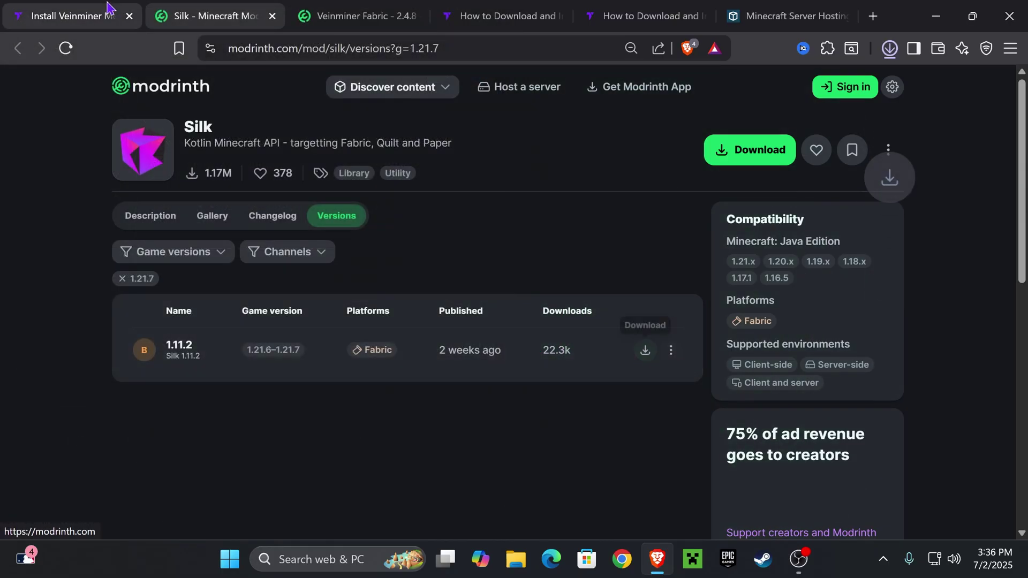
# Download Fabric Language Kotlin 1.13.4+kotlin.2.2.0 for Minecraft 1.21.7
pyautogui.hotkey('ctrl', 'shift', 'Tab')
pyautogui.click(531, 259)
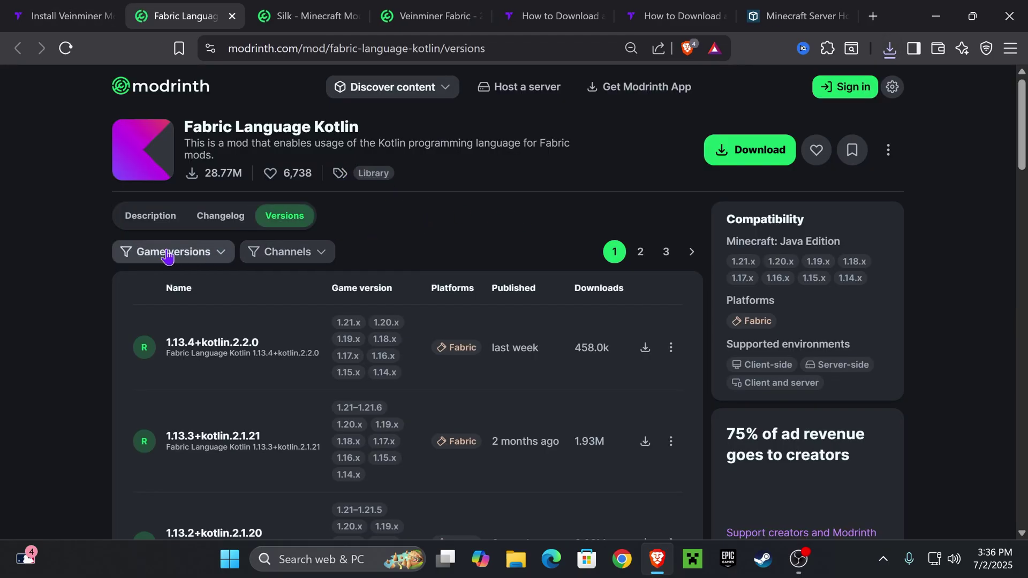
pyautogui.click(167, 251)
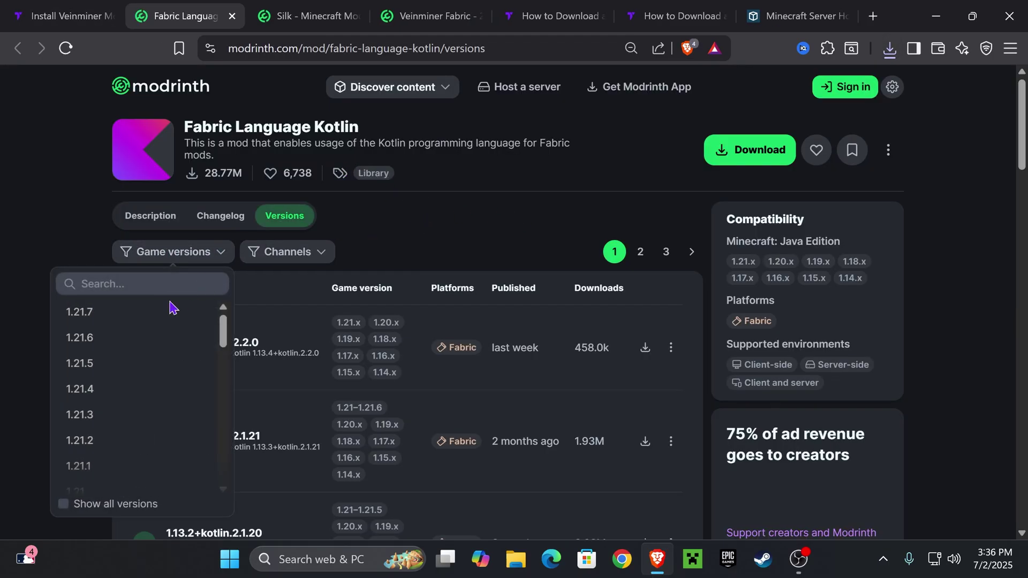
pyautogui.click(172, 306)
pyautogui.click(624, 251)
pyautogui.click(646, 364)
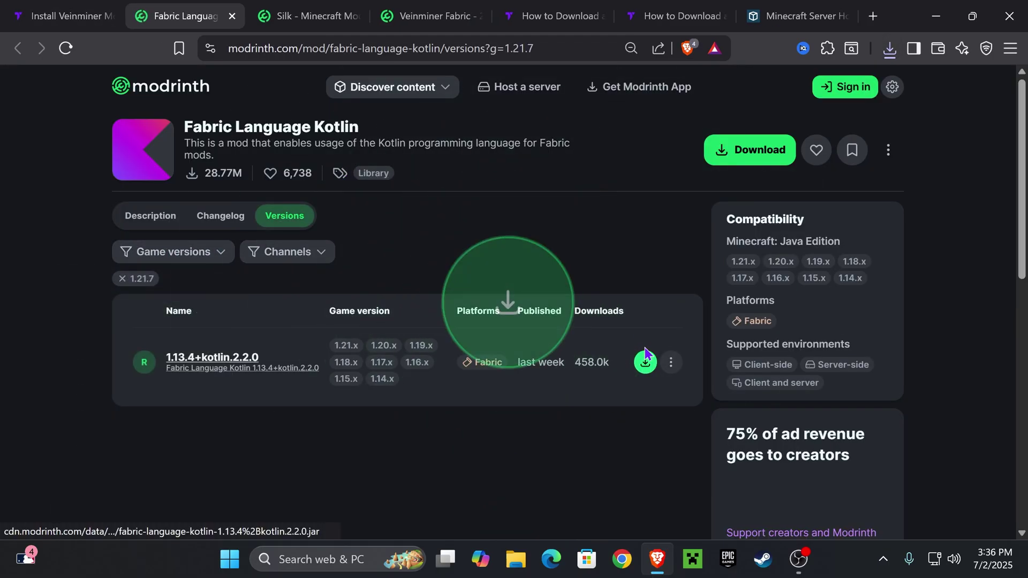
pyautogui.click(378, 355)
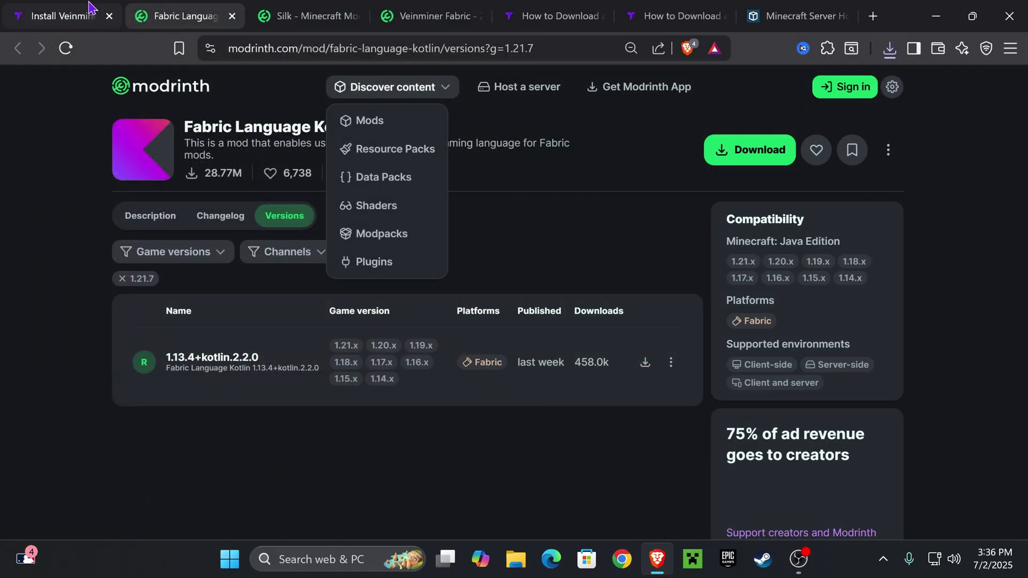
# Look over the open tabs, then shrink the browser window to reveal the desktop
pyautogui.click(80, 16)
pyautogui.click(183, 16)
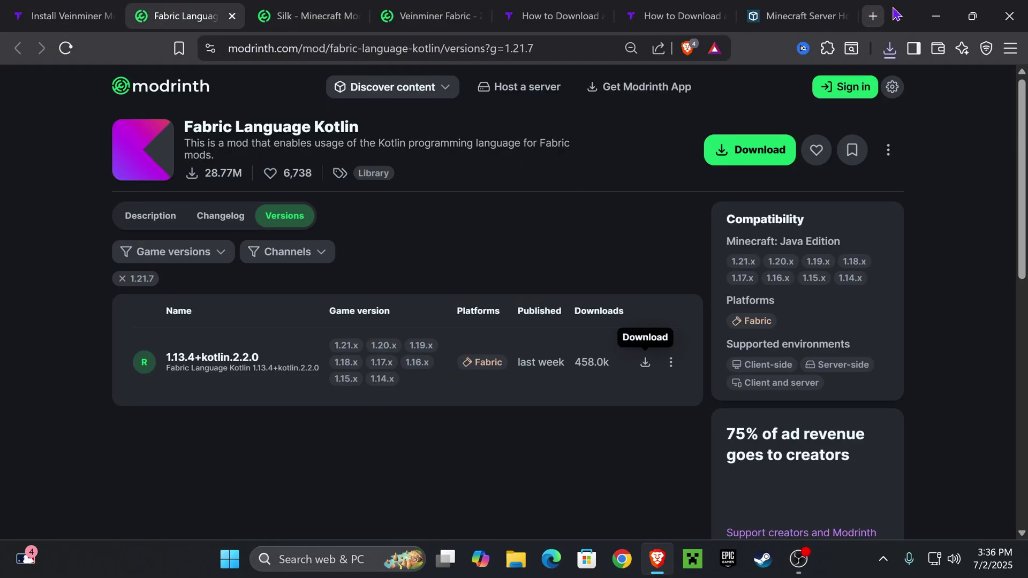
pyautogui.click(390, 16)
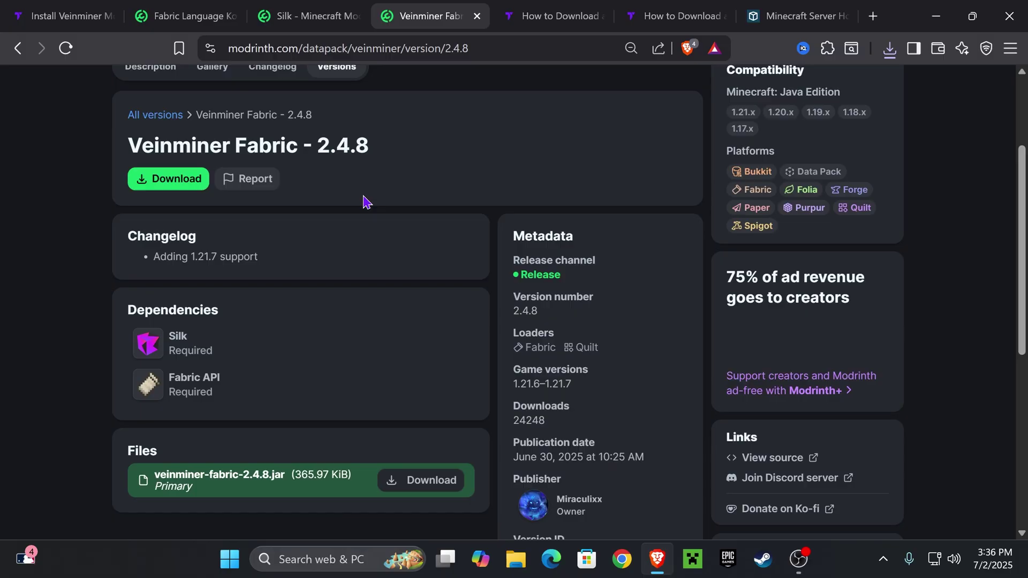
pyautogui.scroll(3, 356, 202)
pyautogui.hotkey('ctrl', 'shift', 'Tab')
pyautogui.hotkey('ctrl', 'shift', 'Tab')
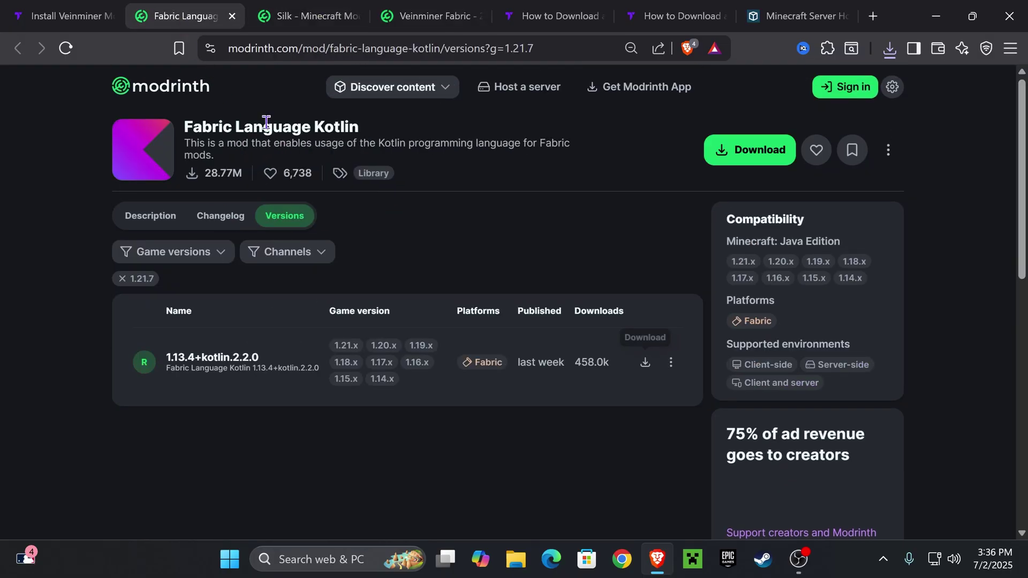
pyautogui.moveTo(903, 16); pyautogui.dragTo(613, 475)
# Drag the Veinminer, Silk and Fabric Language Kotlin jars from the downloads list onto the desktop
pyautogui.click(599, 500)
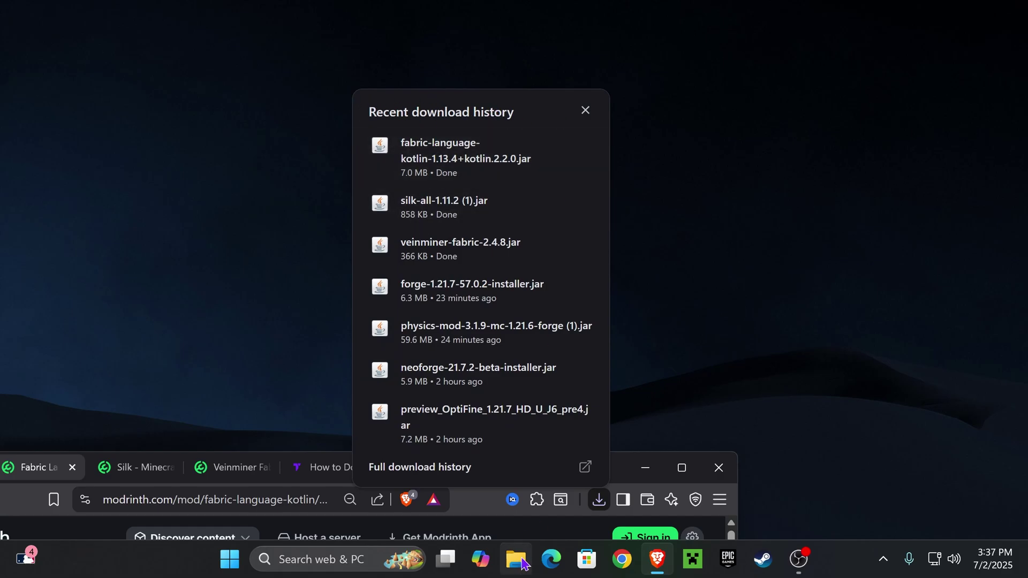
pyautogui.moveTo(436, 255); pyautogui.dragTo(862, 206)
pyautogui.moveTo(436, 203); pyautogui.dragTo(787, 206)
pyautogui.moveTo(418, 159); pyautogui.dragTo(789, 188)
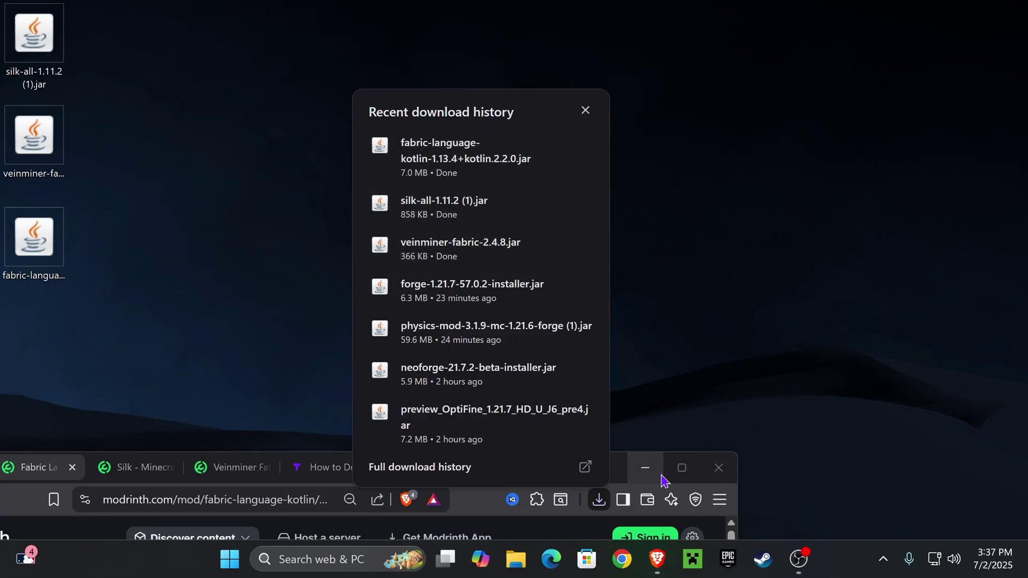
pyautogui.click(662, 477)
# Group the three jar icons together near the centre of the desktop
pyautogui.moveTo(138, 328); pyautogui.dragTo(5, 5)
pyautogui.moveTo(34, 54)
pyautogui.mouseDown()
pyautogui.moveTo(668, 155)
pyautogui.moveTo(648, 156)
pyautogui.mouseUp()
pyautogui.moveTo(807, 114); pyautogui.dragTo(601, 378)
pyautogui.click(886, 239)
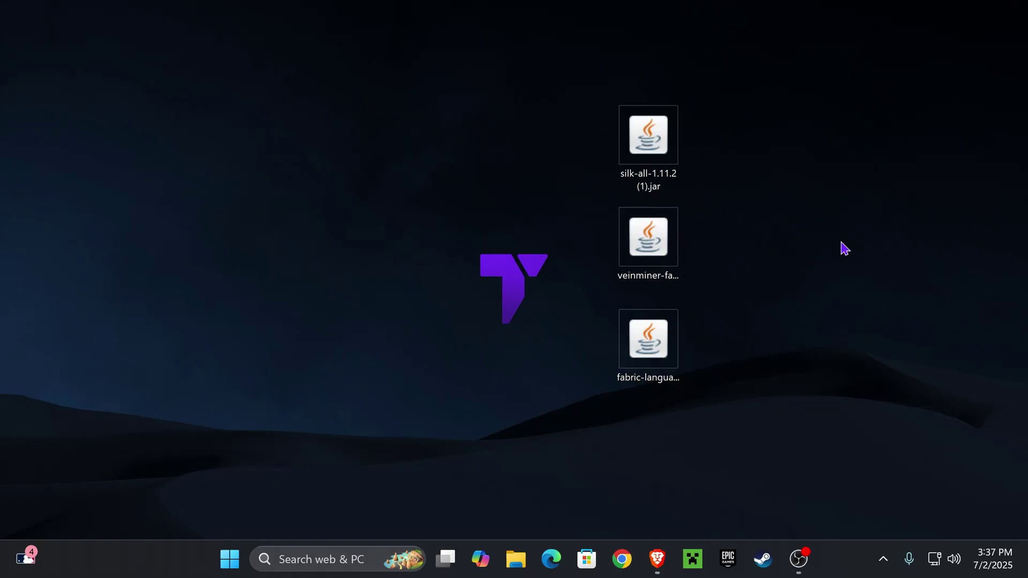
pyautogui.moveTo(798, 78); pyautogui.dragTo(613, 439)
pyautogui.click(839, 203)
pyautogui.moveTo(726, 98); pyautogui.dragTo(615, 458)
pyautogui.click(795, 239)
# Jump to Step 1 of the Fabric Mod Loader install tutorial
pyautogui.click(658, 554)
pyautogui.click(556, 15)
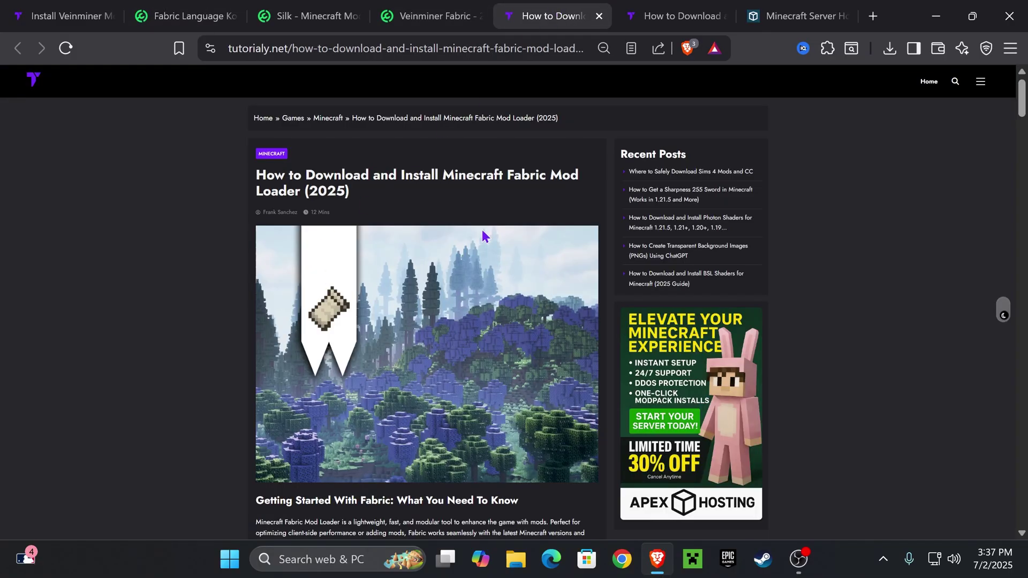
pyautogui.scroll(-8, 366, 238)
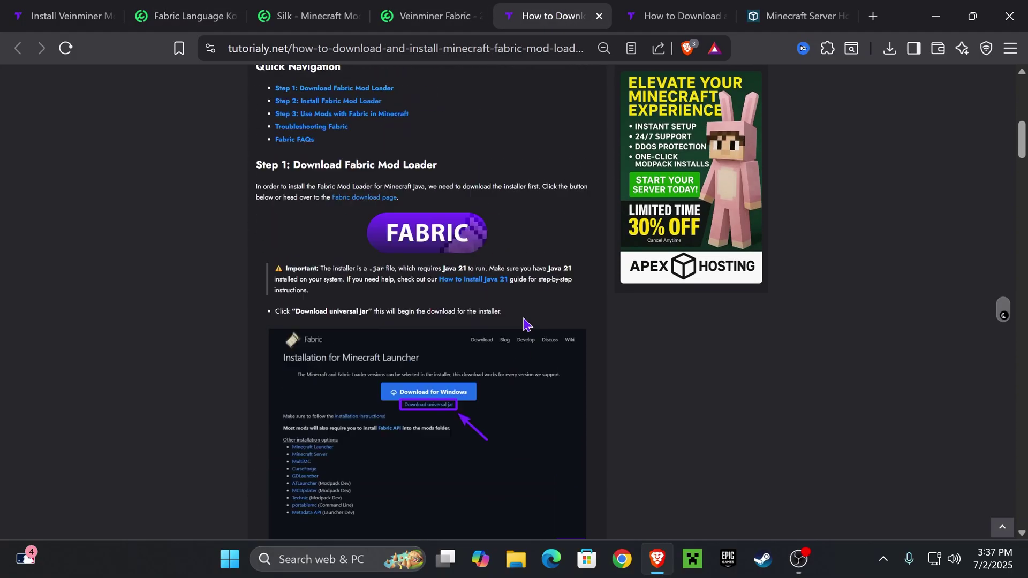
pyautogui.scroll(8, 524, 321)
pyautogui.scroll(-4, 520, 219)
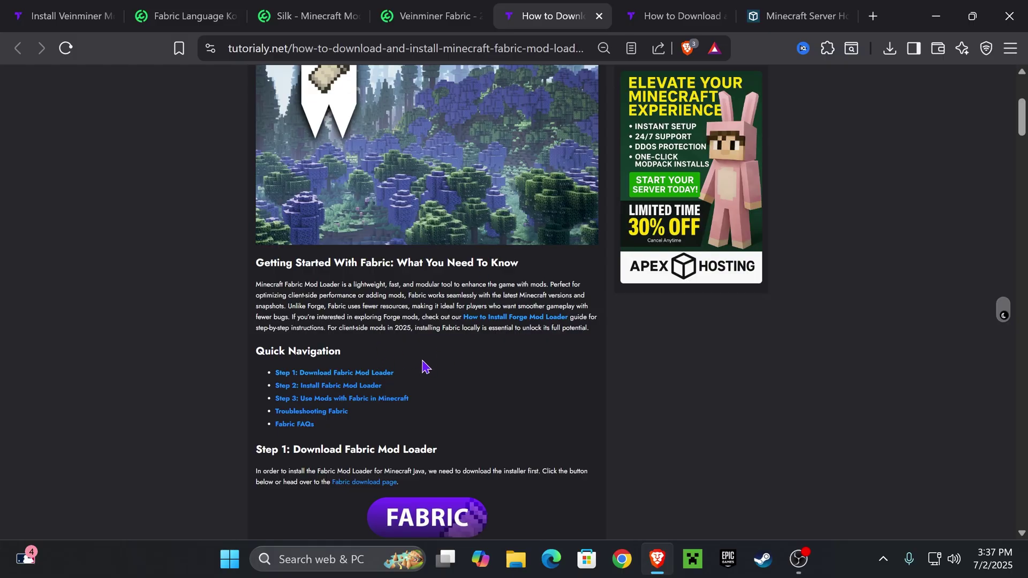
pyautogui.click(381, 374)
# Save the universal Fabric installer jar fabric-installer-1.0.3 to Downloads and shrink the browser
pyautogui.click(449, 144)
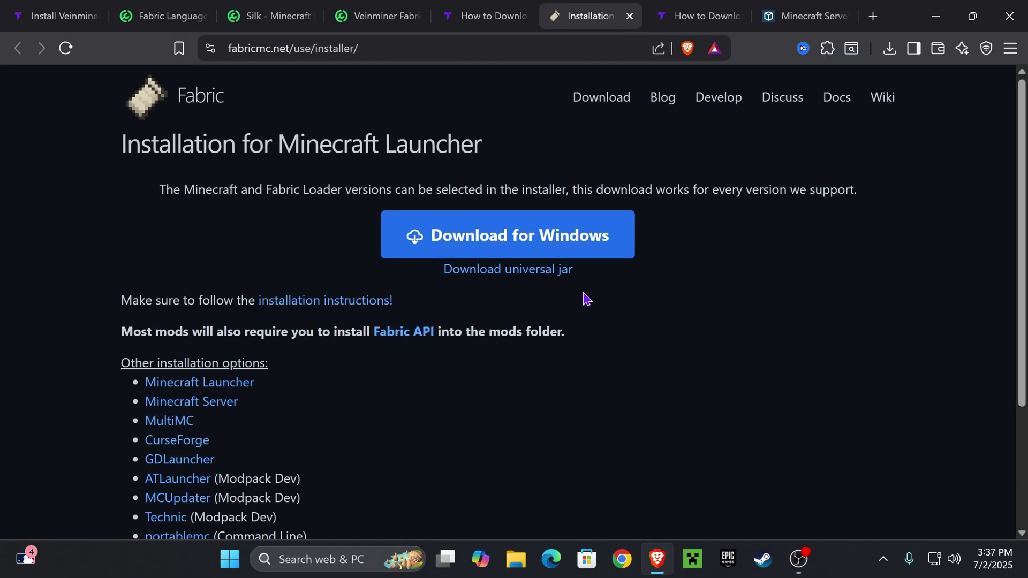
pyautogui.click(542, 280)
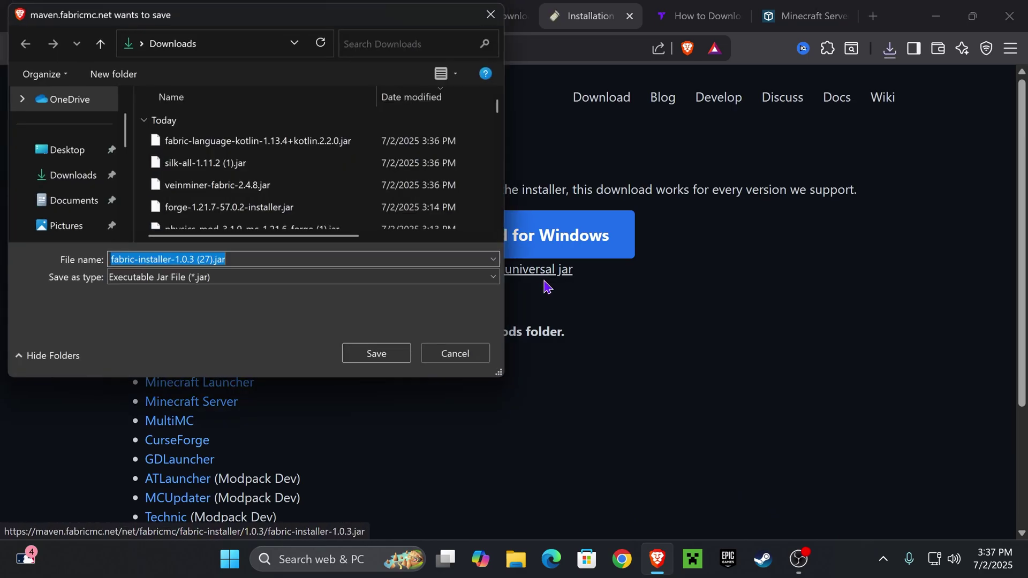
pyautogui.click(381, 349)
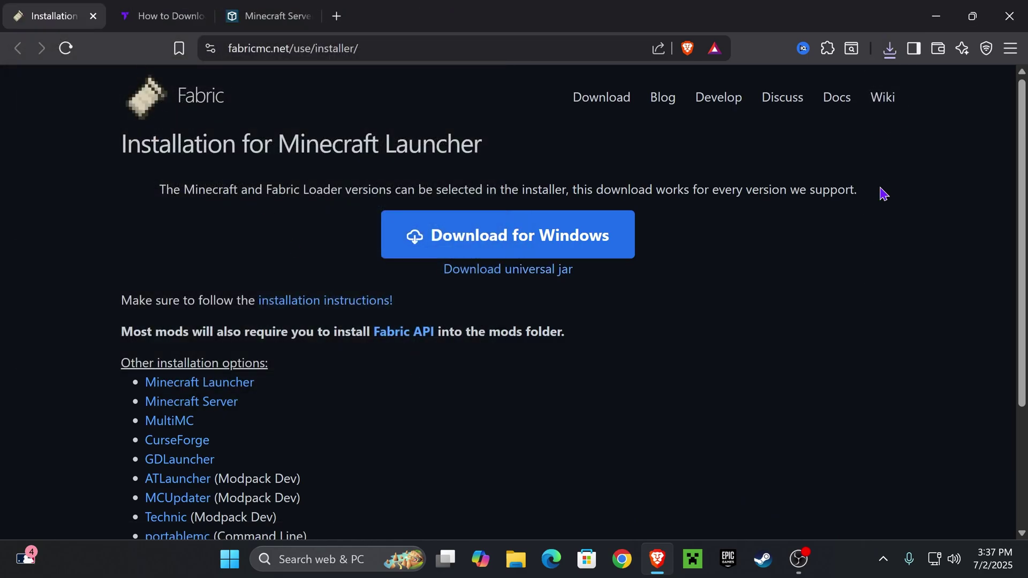
pyautogui.moveTo(777, 9); pyautogui.dragTo(591, 465)
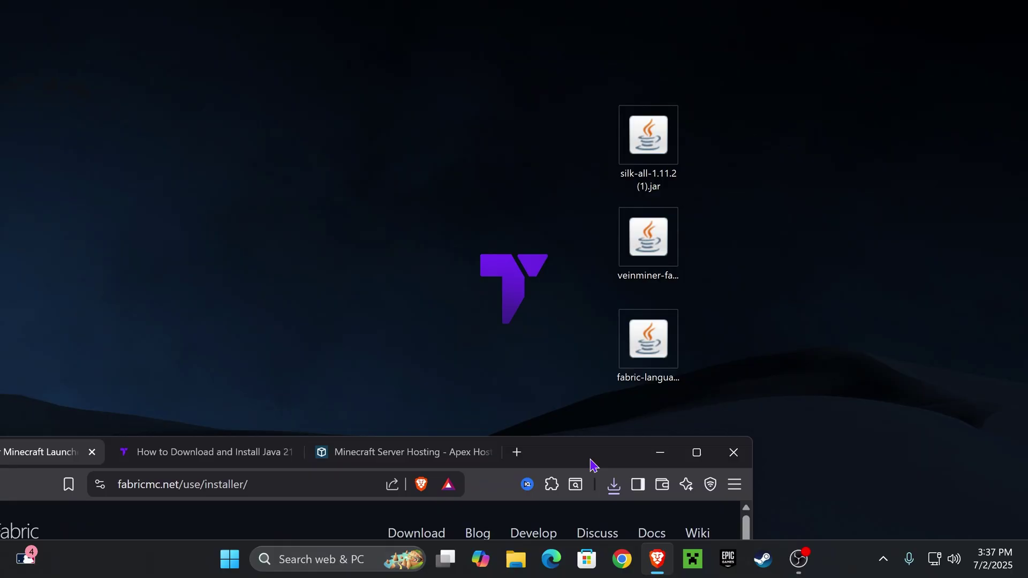
# Put the Fabric installer jar on the desktop and open Fabric API's versions list
pyautogui.click(614, 485)
pyautogui.moveTo(460, 99); pyautogui.dragTo(824, 148)
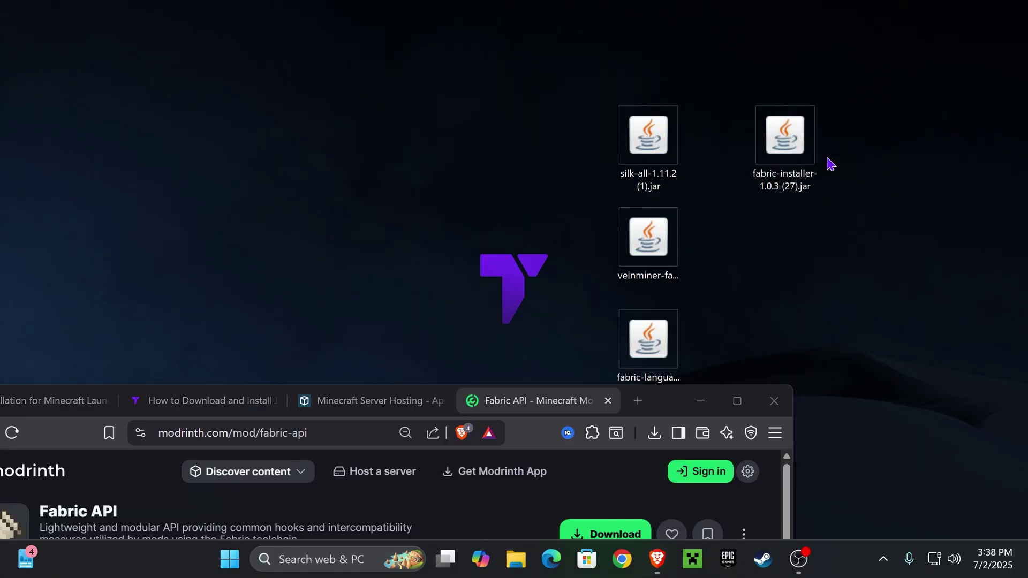
pyautogui.click(737, 401)
pyautogui.click(284, 215)
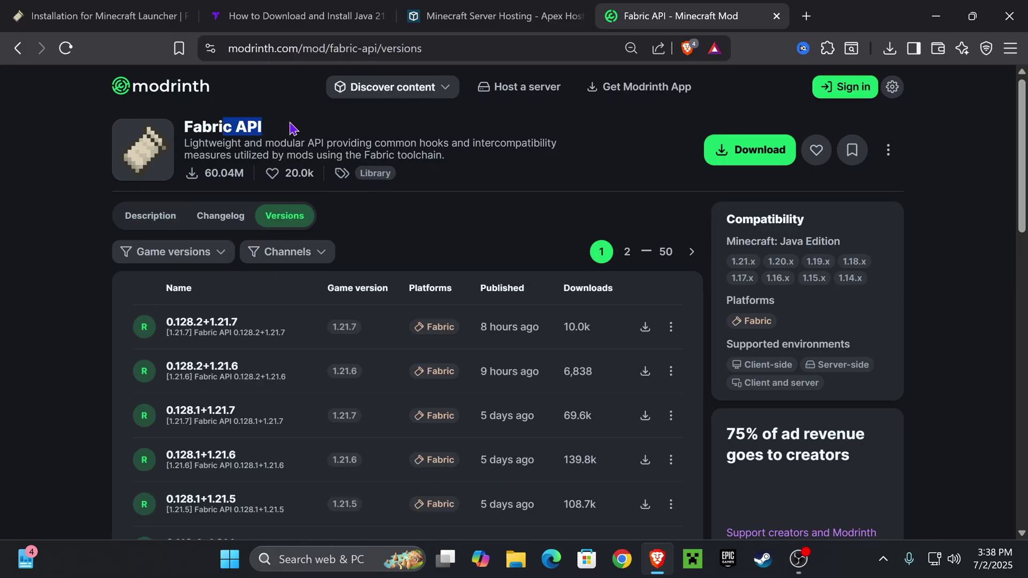
pyautogui.moveTo(898, 8); pyautogui.dragTo(760, 332)
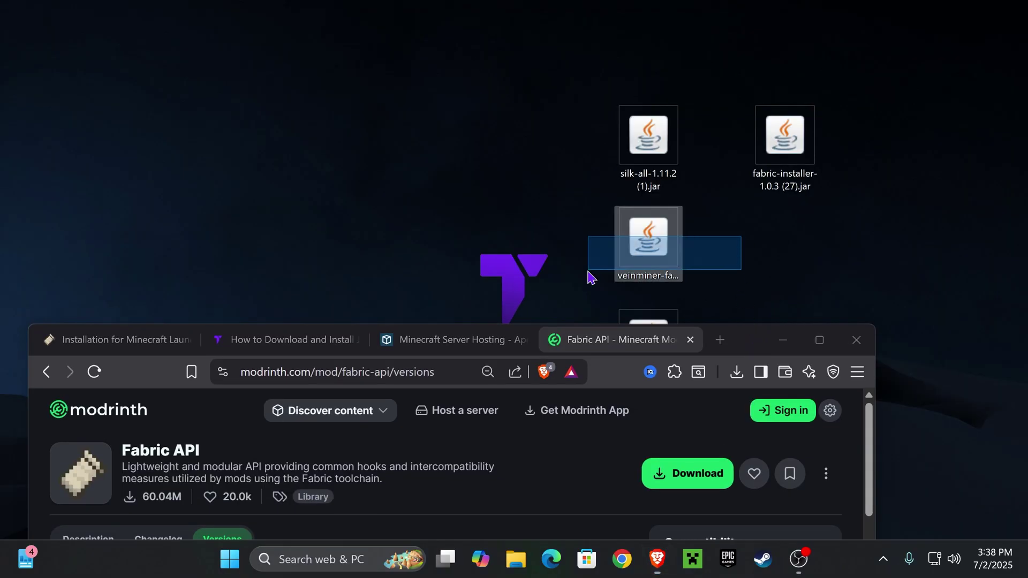
pyautogui.doubleClick(748, 343)
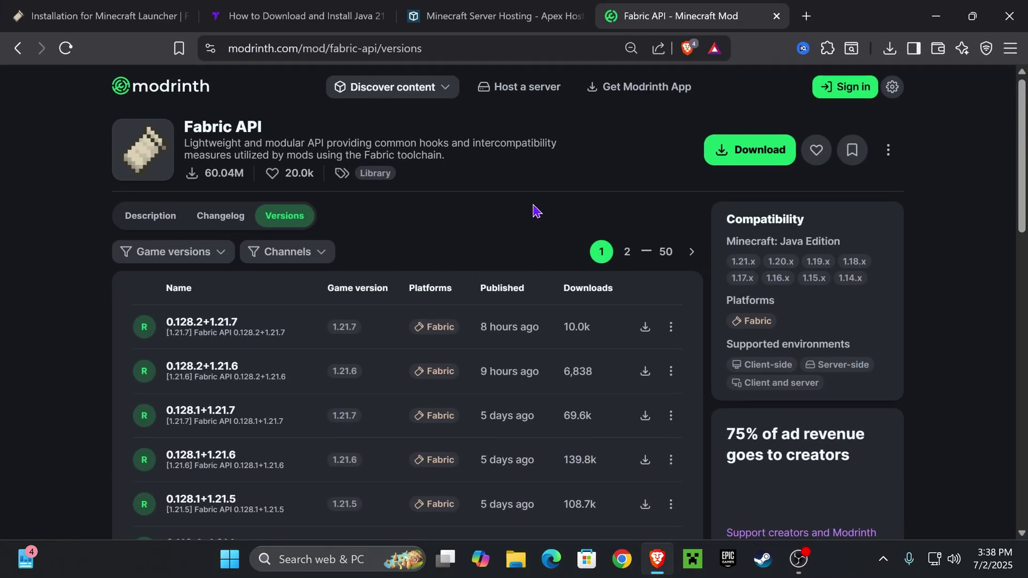
# Download Fabric API 0.128.2+1.21.7 and drag its jar onto the desktop
pyautogui.click(177, 252)
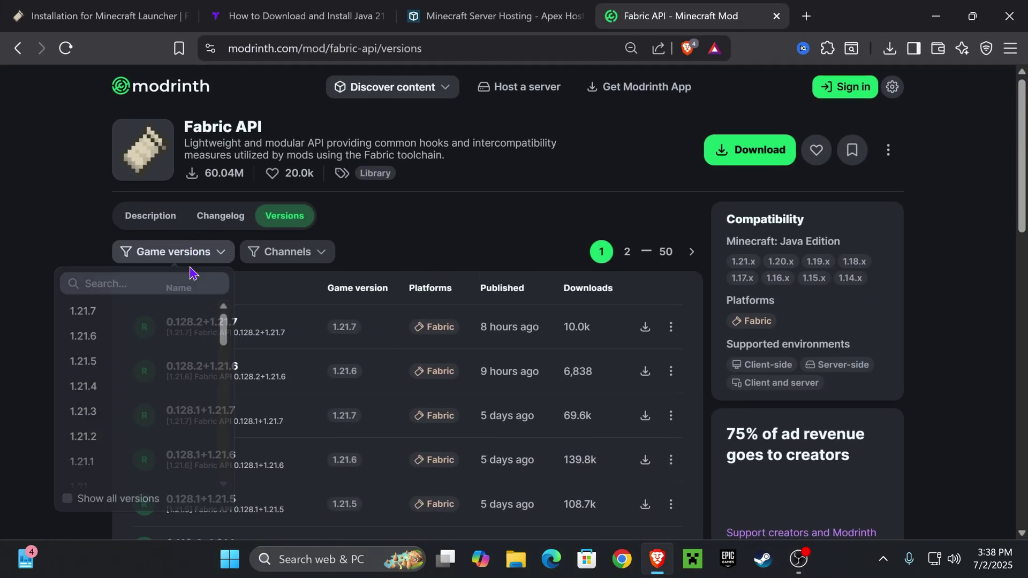
pyautogui.click(146, 317)
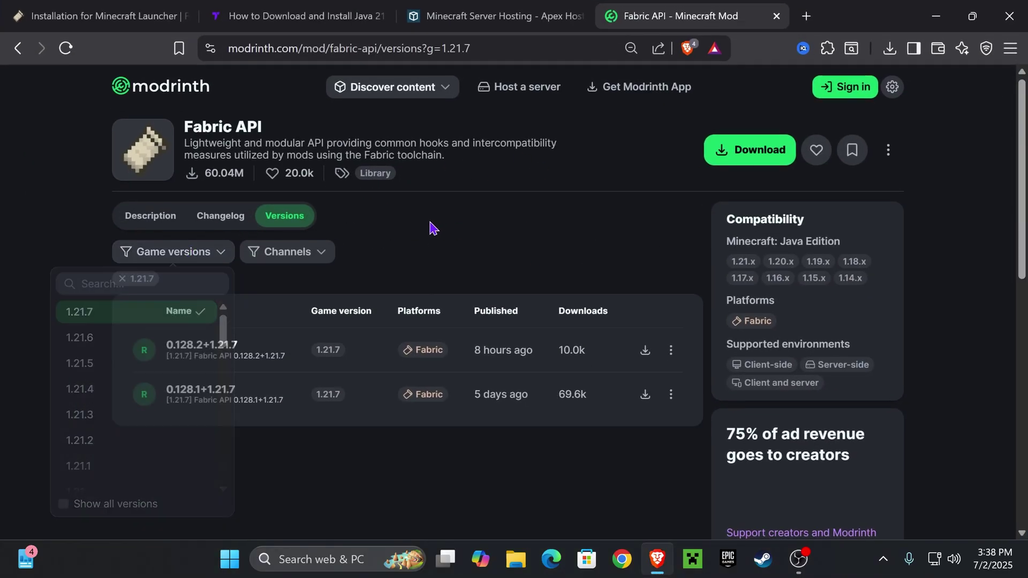
pyautogui.click(645, 352)
pyautogui.moveTo(880, 7); pyautogui.dragTo(599, 445)
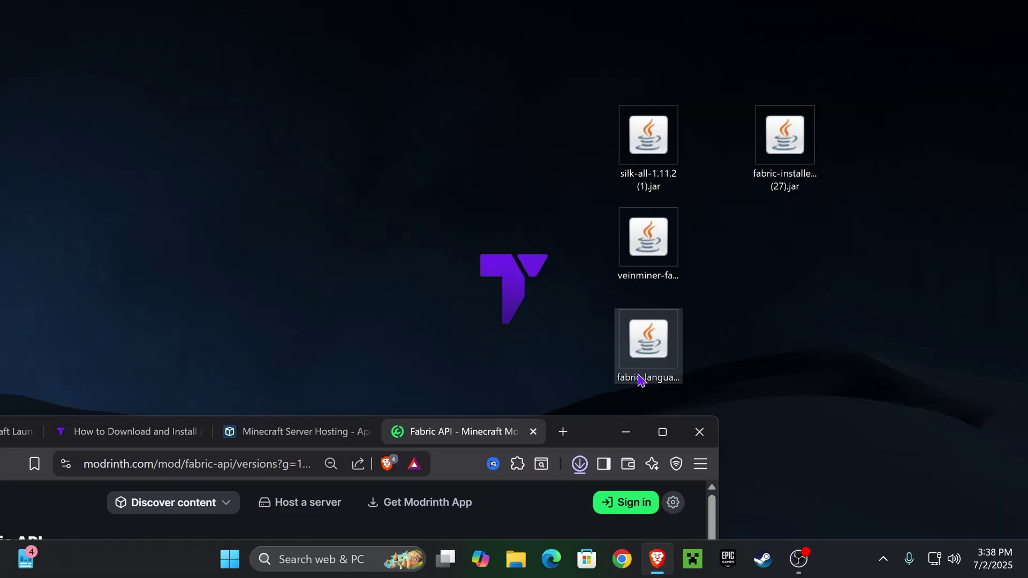
pyautogui.click(580, 463)
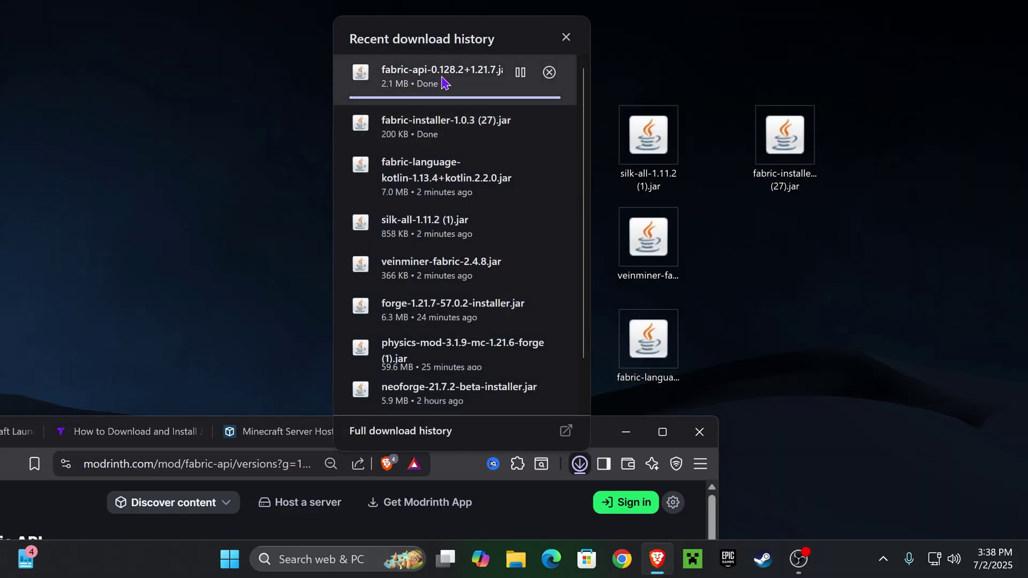
pyautogui.moveTo(417, 87)
pyautogui.moveTo(426, 81); pyautogui.dragTo(789, 238)
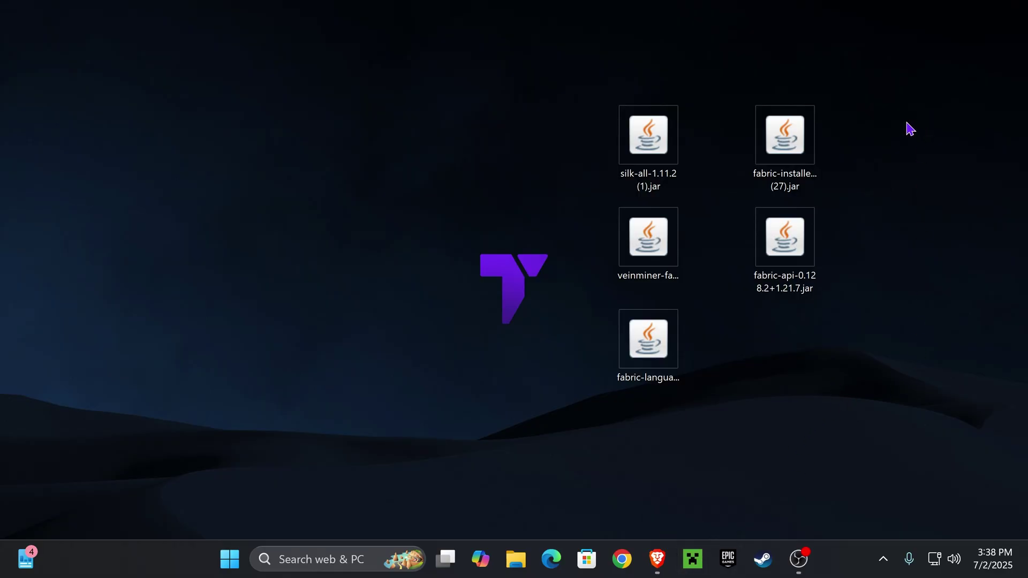
# Run the Fabric installer and install Fabric Loader 0.16.14 for Minecraft 1.21.7
pyautogui.doubleClick(800, 142)
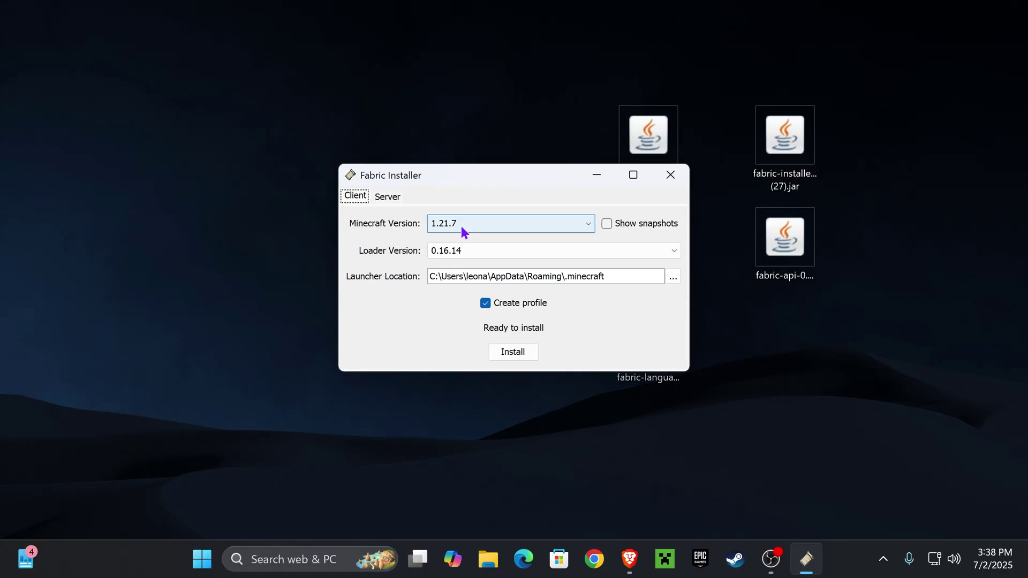
pyautogui.click(520, 354)
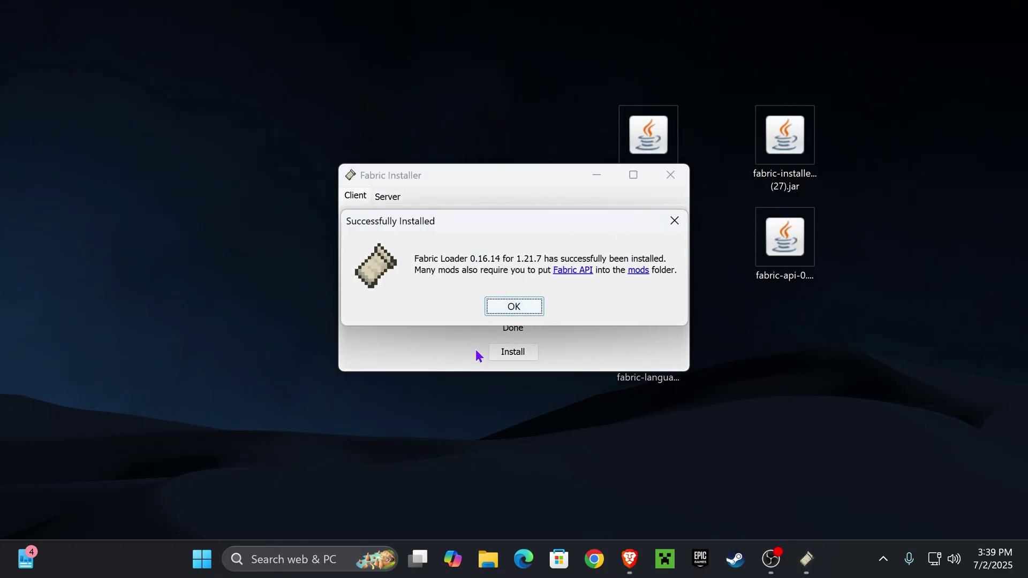
pyautogui.click(530, 306)
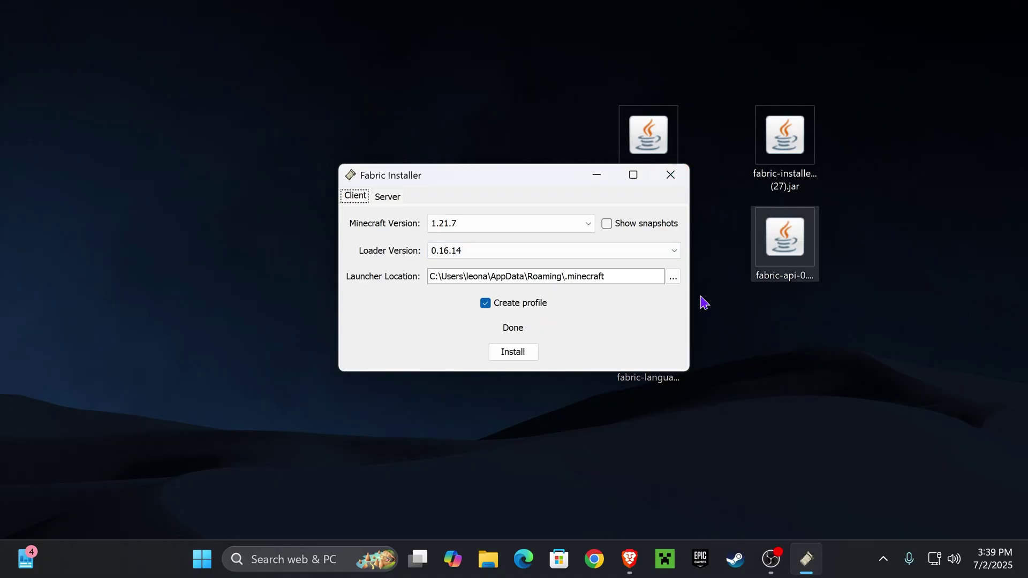
pyautogui.click(630, 560)
# Read through the Java 21 install tutorial's steps, then minimize the browser
pyautogui.click(337, 11)
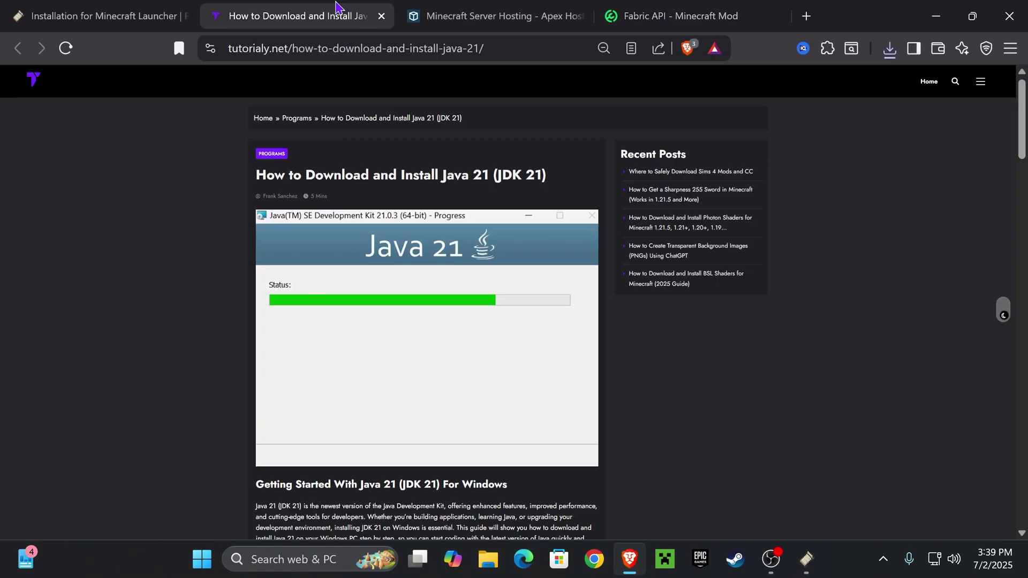
pyautogui.scroll(-3, 433, 325)
pyautogui.scroll(-10, 573, 298)
pyautogui.scroll(9, 594, 246)
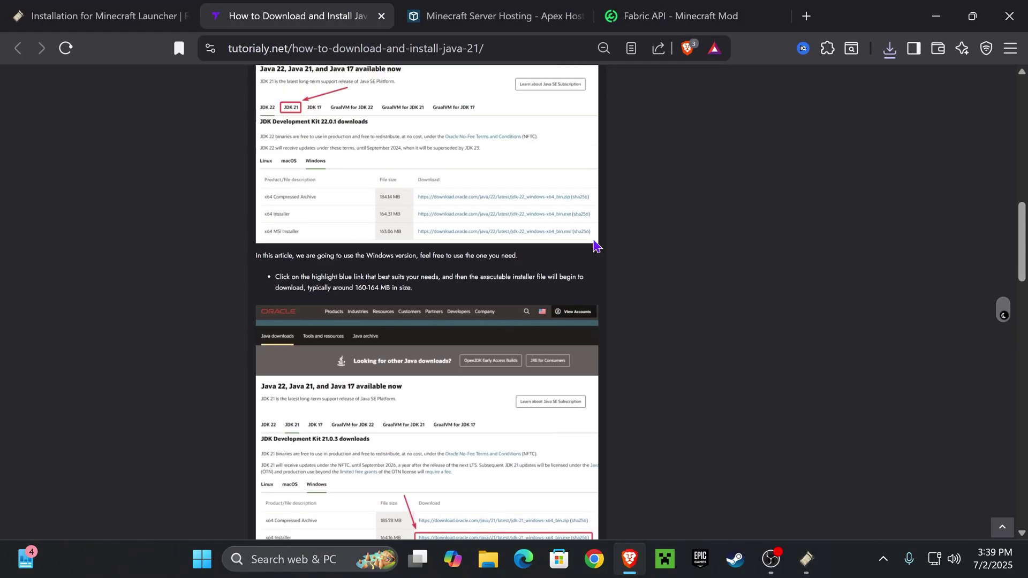
pyautogui.scroll(7, 595, 254)
pyautogui.scroll(-11, 551, 271)
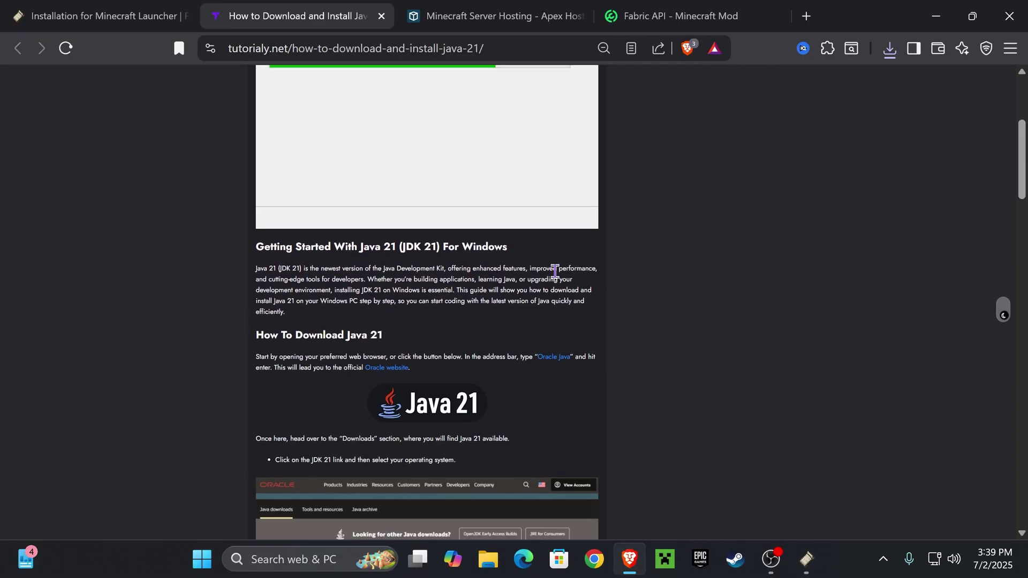
pyautogui.scroll(-8, 581, 242)
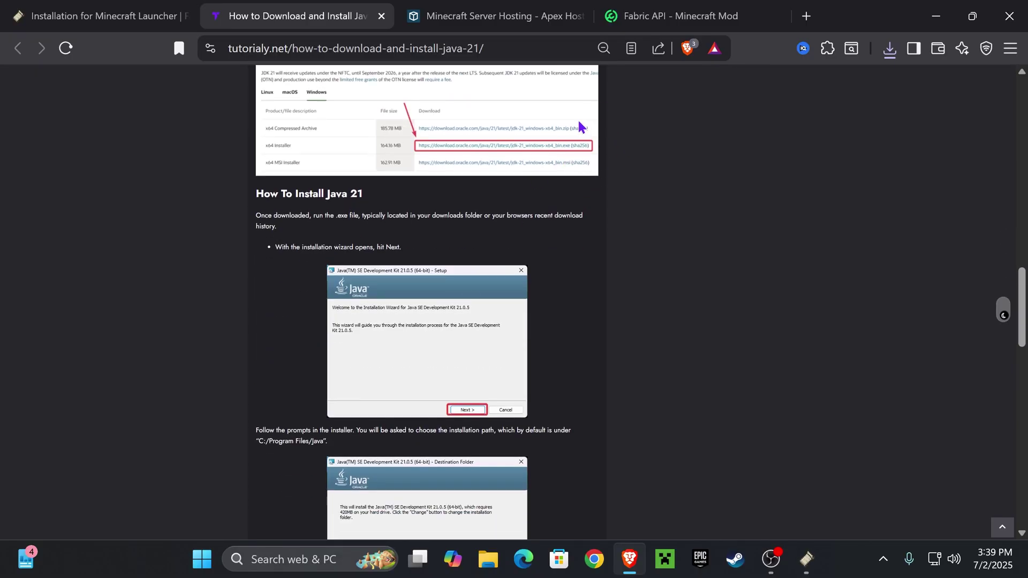
pyautogui.scroll(5, 580, 126)
pyautogui.scroll(-15, 519, 174)
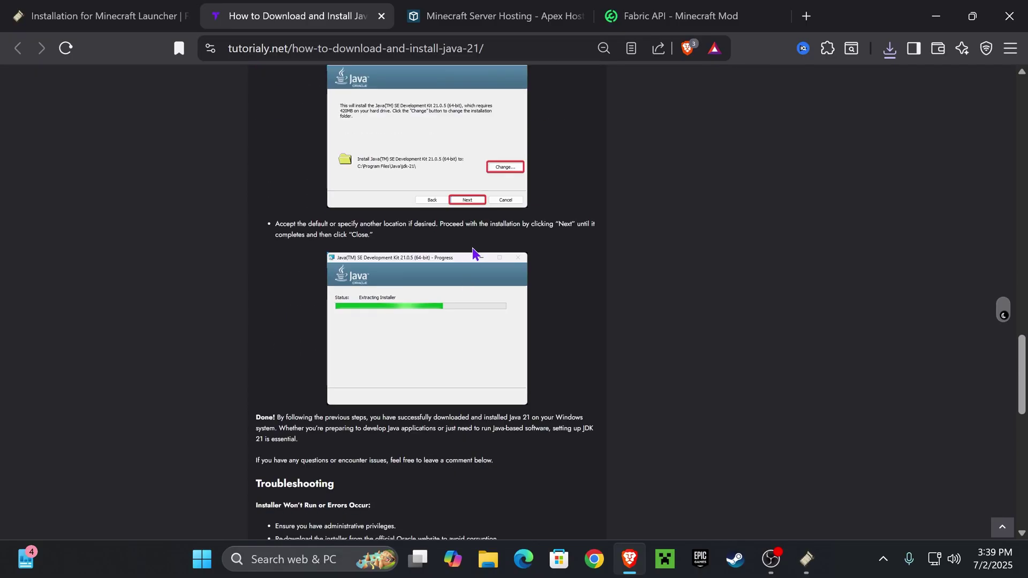
pyautogui.click(936, 16)
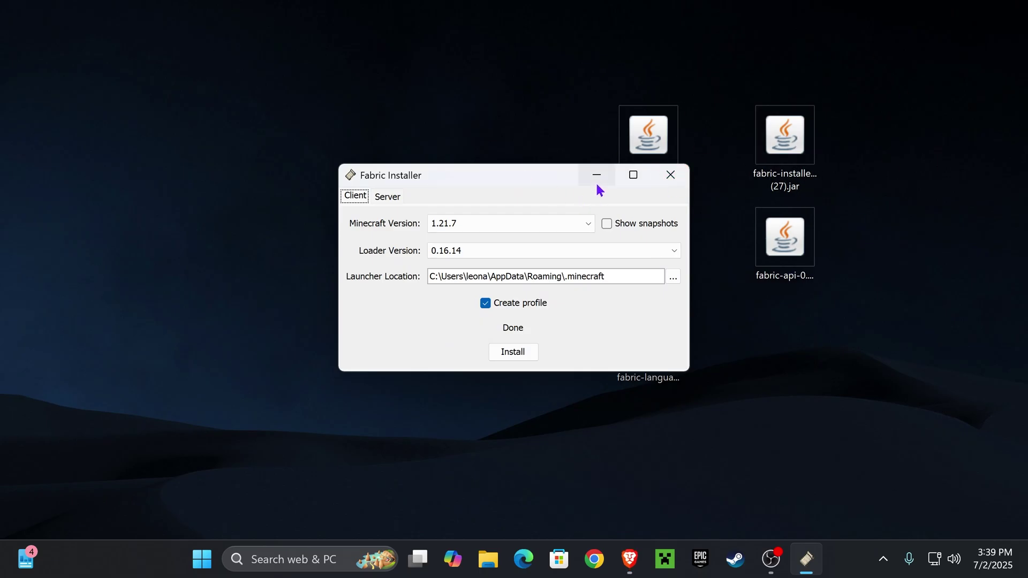
# Close Fabric Installer and delete the installer jar from the desktop
pyautogui.click(670, 175)
pyautogui.moveTo(895, 59); pyautogui.dragTo(759, 147)
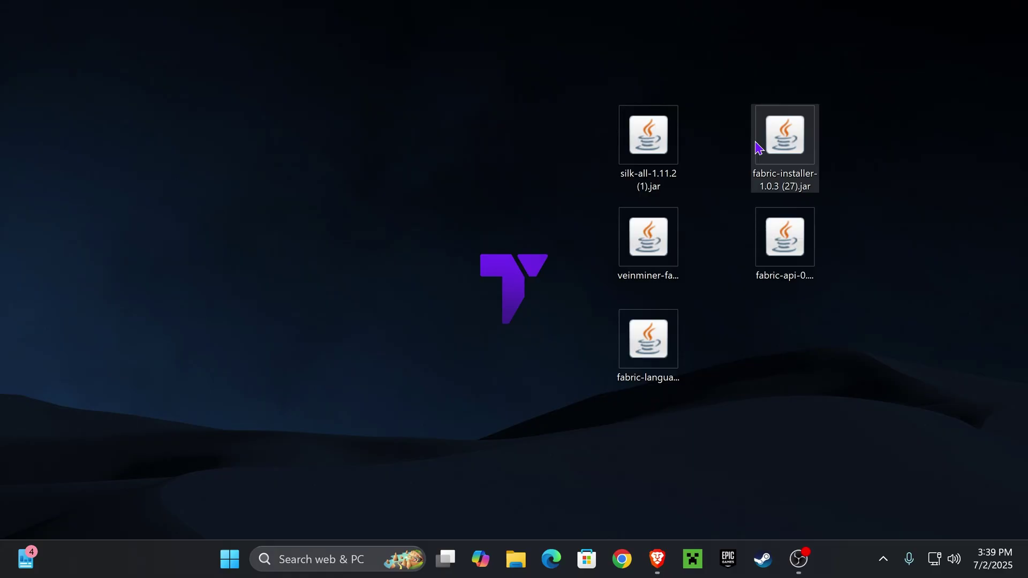
pyautogui.press('Delete')
# Arrange the fabric-api, silk-all, Kotlin and Veinminer jars together, then start the Minecraft Launcher
pyautogui.moveTo(808, 276); pyautogui.dragTo(715, 409)
pyautogui.click(648, 241)
pyautogui.moveTo(645, 153); pyautogui.dragTo(581, 343)
pyautogui.click(791, 218)
pyautogui.hotkey('ctrl', 'a')
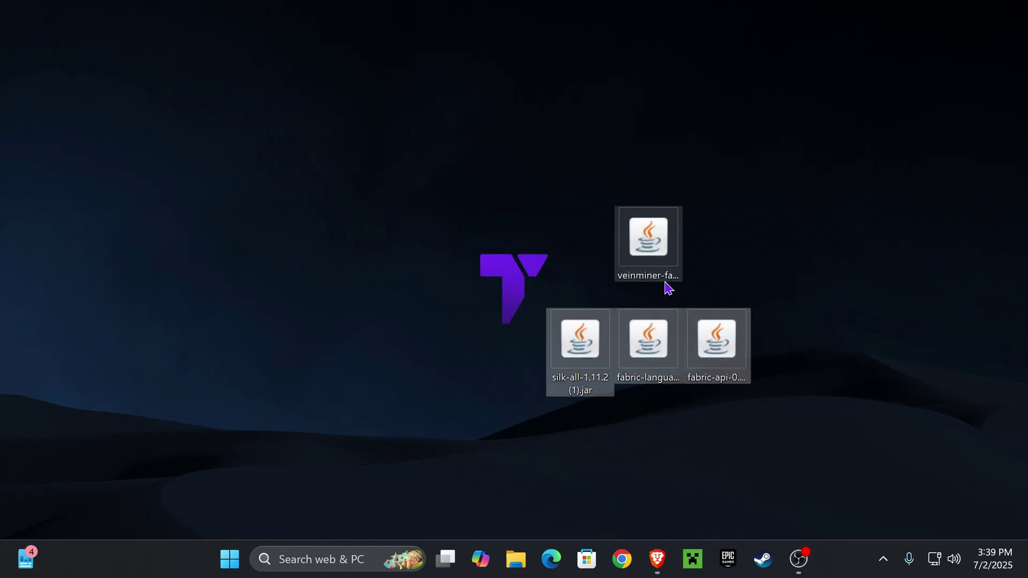
pyautogui.click(792, 213)
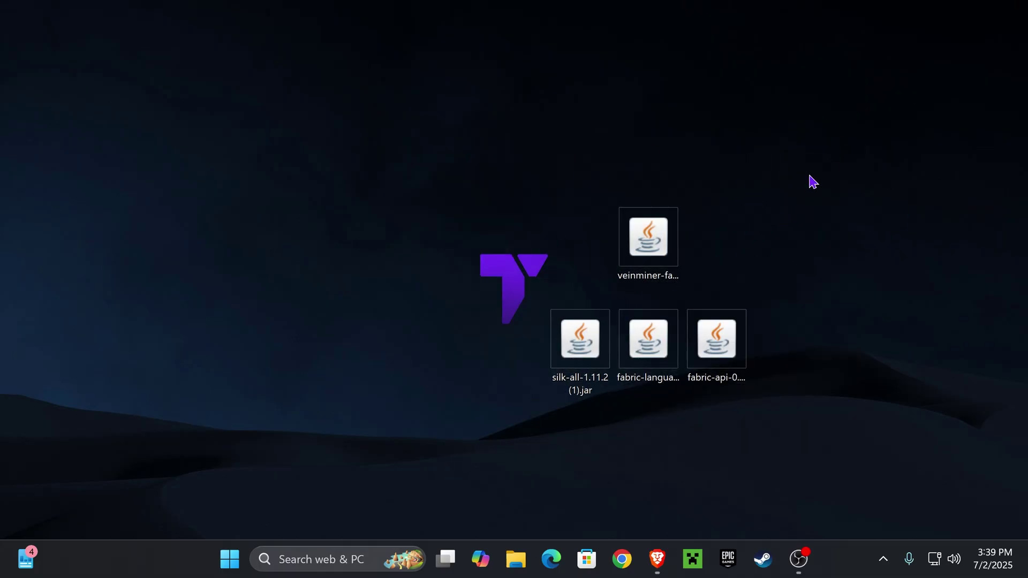
pyautogui.click(692, 561)
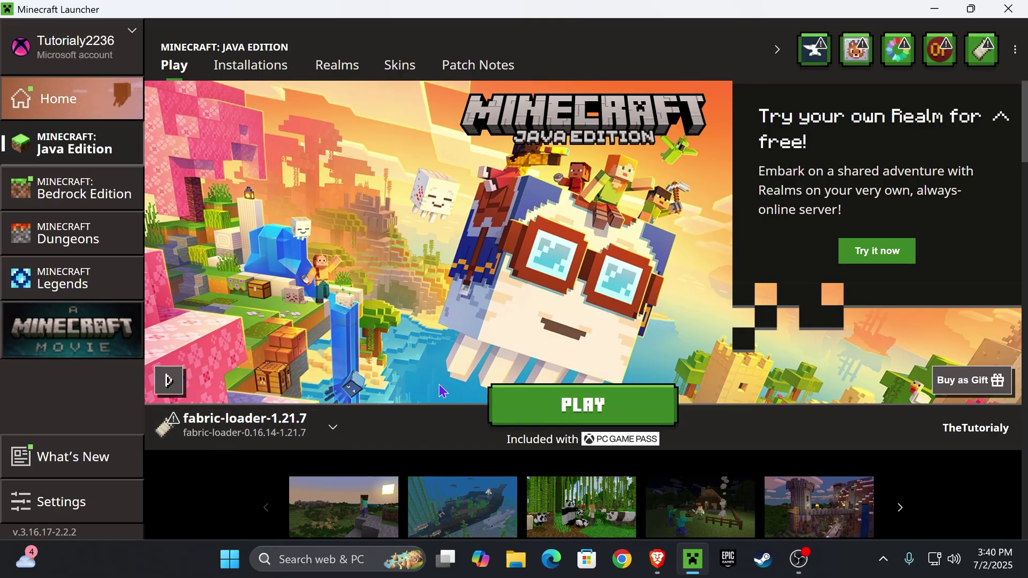
# Open the fabric-loader-1.21.7 installation's .minecraft folder from Installations and maximize File Explorer
pyautogui.click(251, 65)
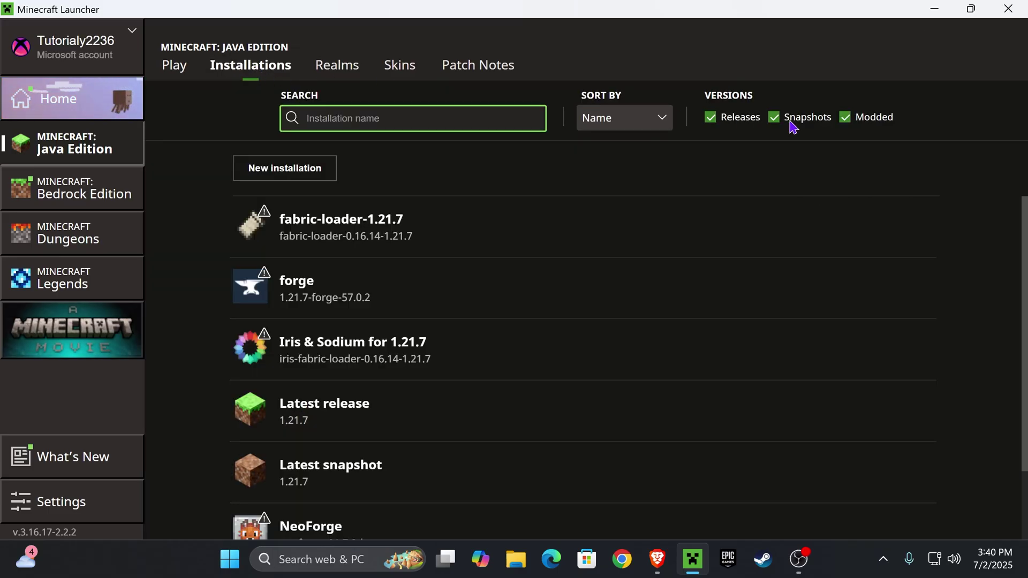
pyautogui.click(845, 121)
pyautogui.click(845, 120)
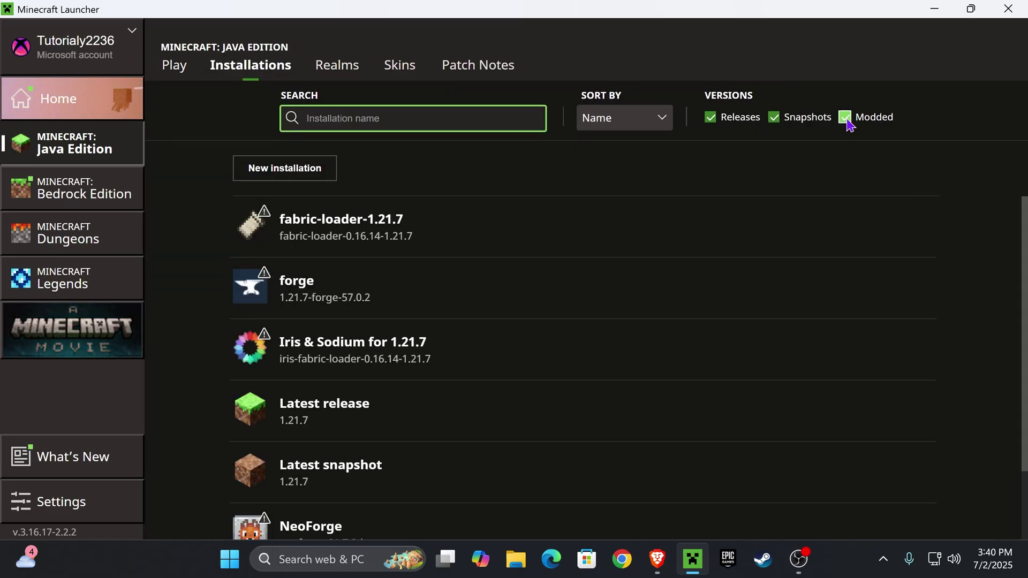
pyautogui.moveTo(686, 220)
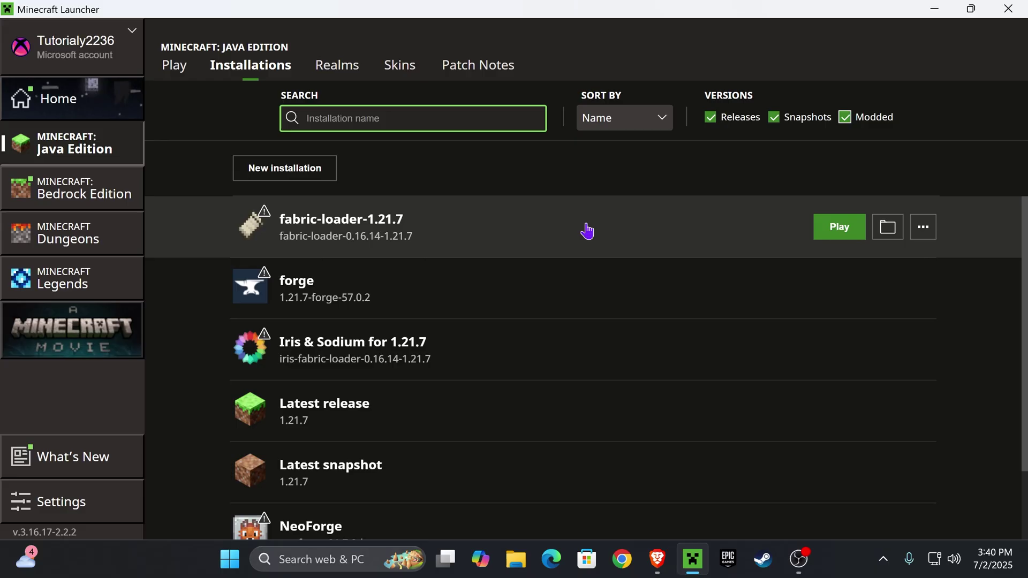
pyautogui.click(891, 231)
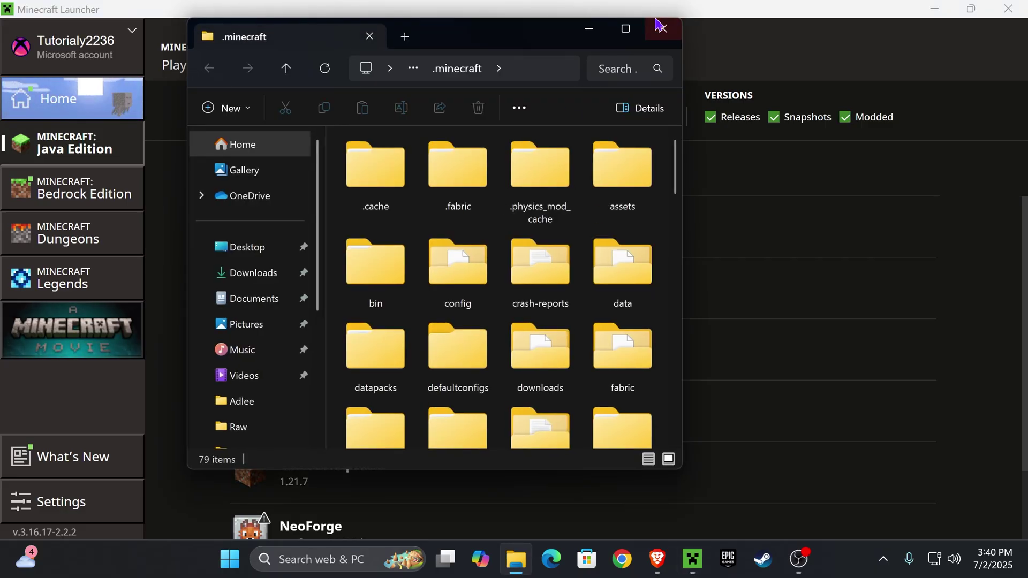
pyautogui.click(659, 27)
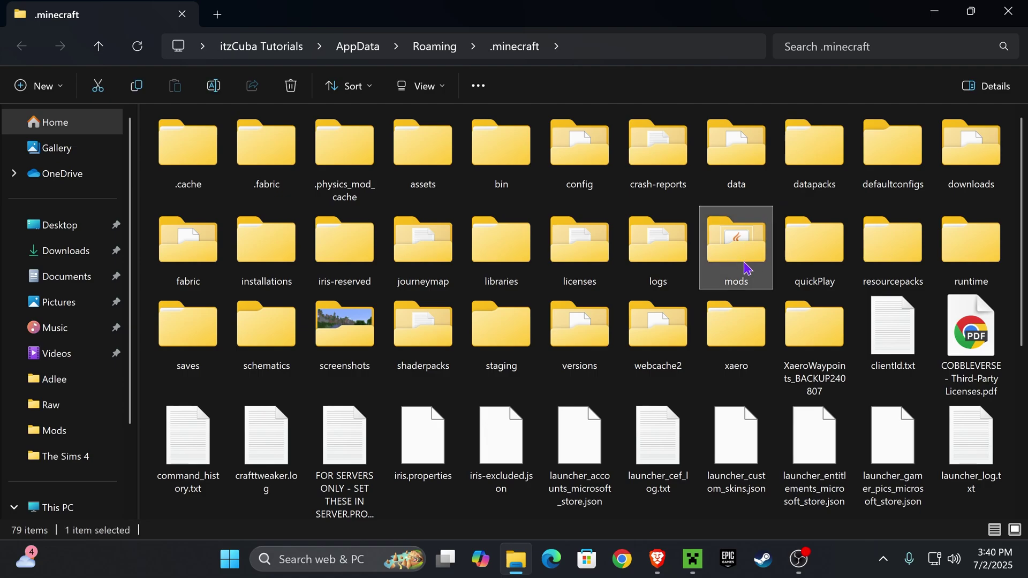
# Delete the old mods folder and create a new empty folder named 'mods' in .minecraft
pyautogui.press('Delete')
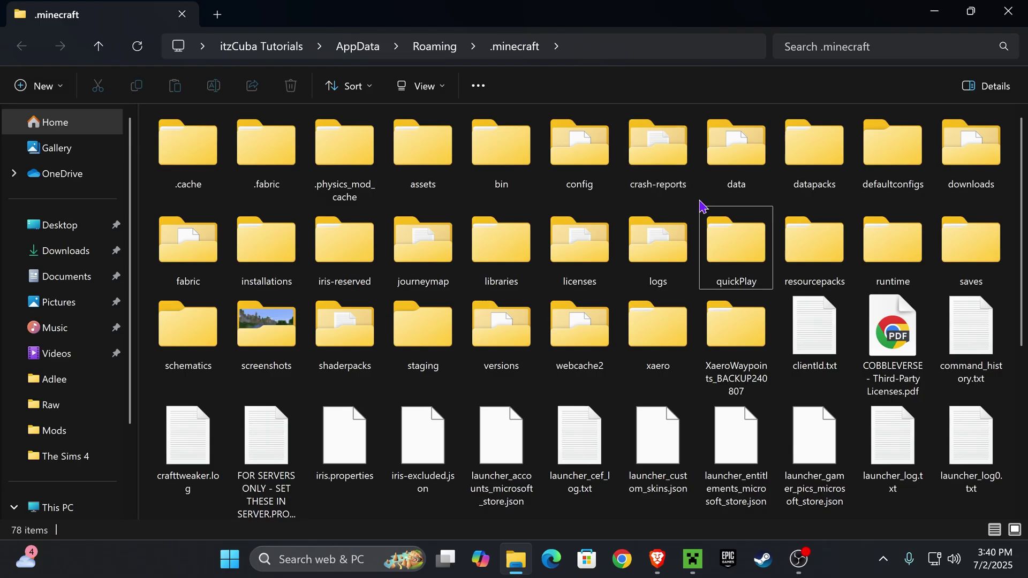
pyautogui.click(58, 86)
pyautogui.click(83, 131)
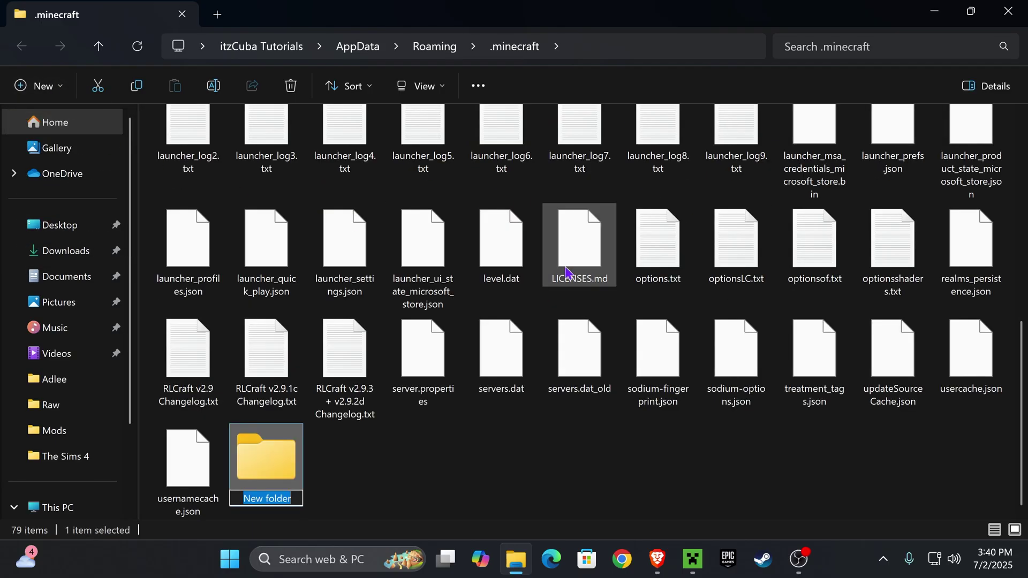
pyautogui.write('mods')
pyautogui.press('Return')
# Open the new mods folder in a smaller window beside the desktop jars
pyautogui.moveTo(373, 463); pyautogui.dragTo(300, 470)
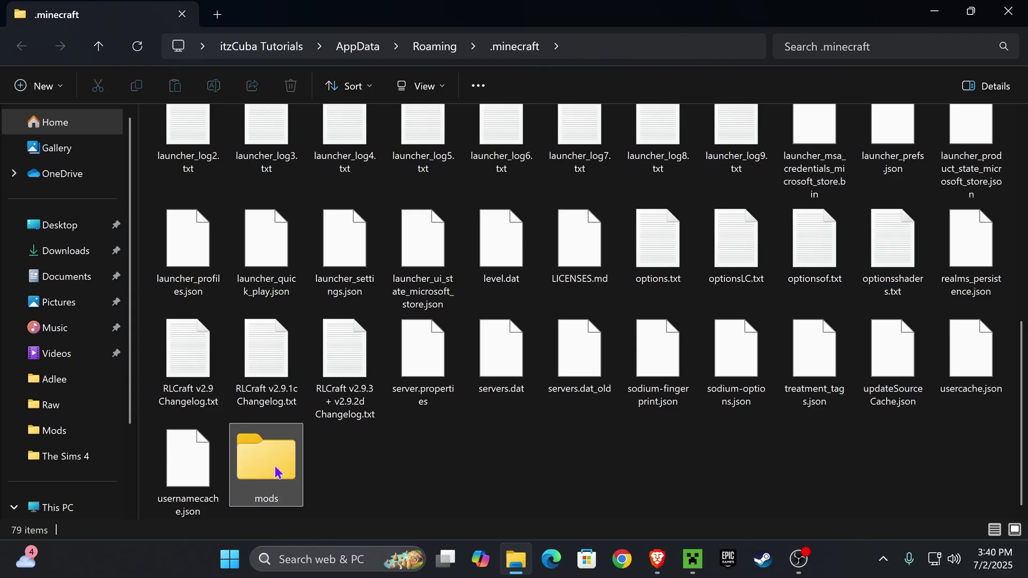
pyautogui.doubleClick(289, 459)
pyautogui.moveTo(856, 7); pyautogui.dragTo(399, 92)
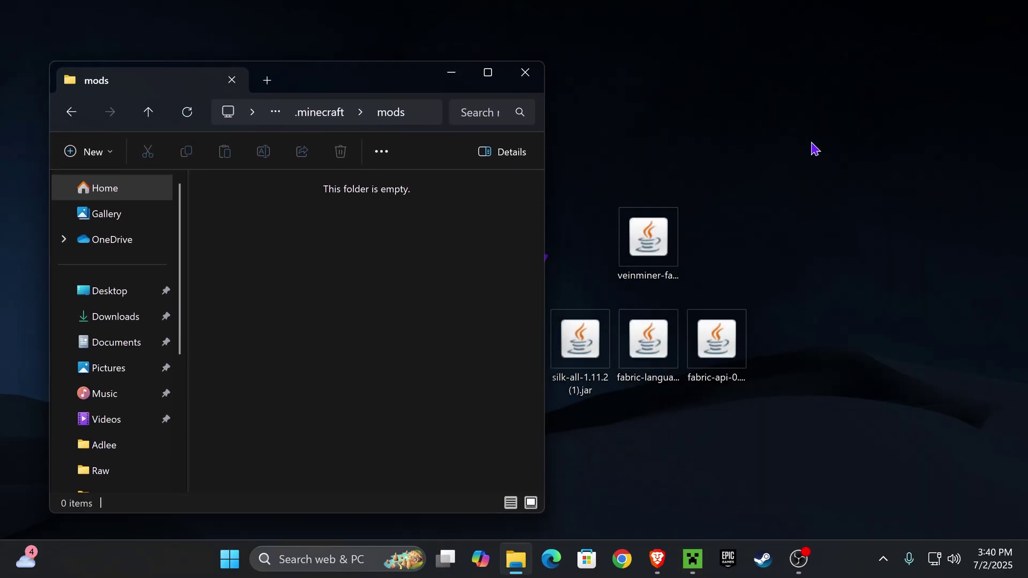
# Move the Fabric API, Silk, Veinminer and Fabric Kotlin jars from the desktop into the mods folder
pyautogui.moveTo(812, 142); pyautogui.dragTo(547, 399)
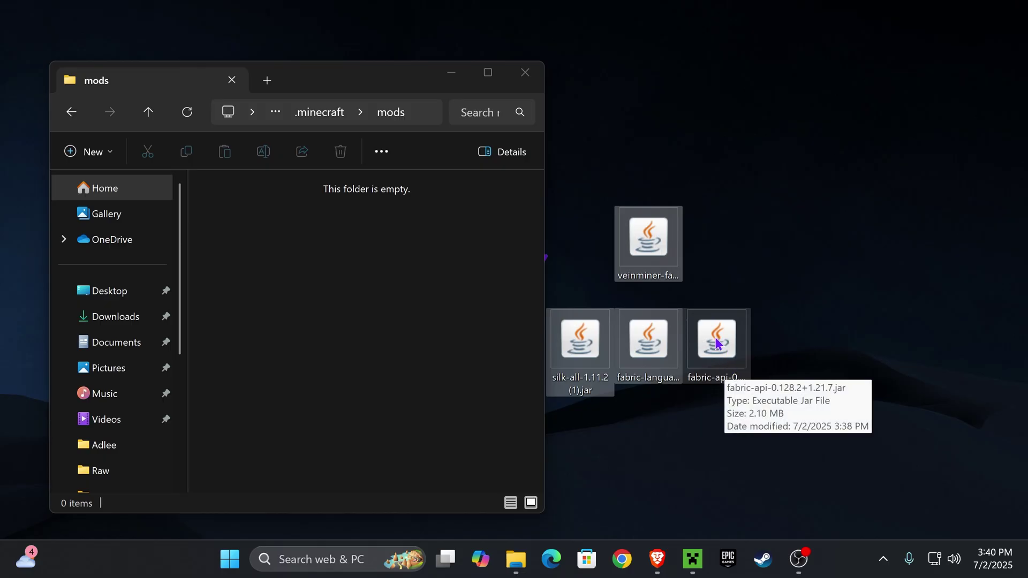
pyautogui.moveTo(724, 357); pyautogui.dragTo(453, 328)
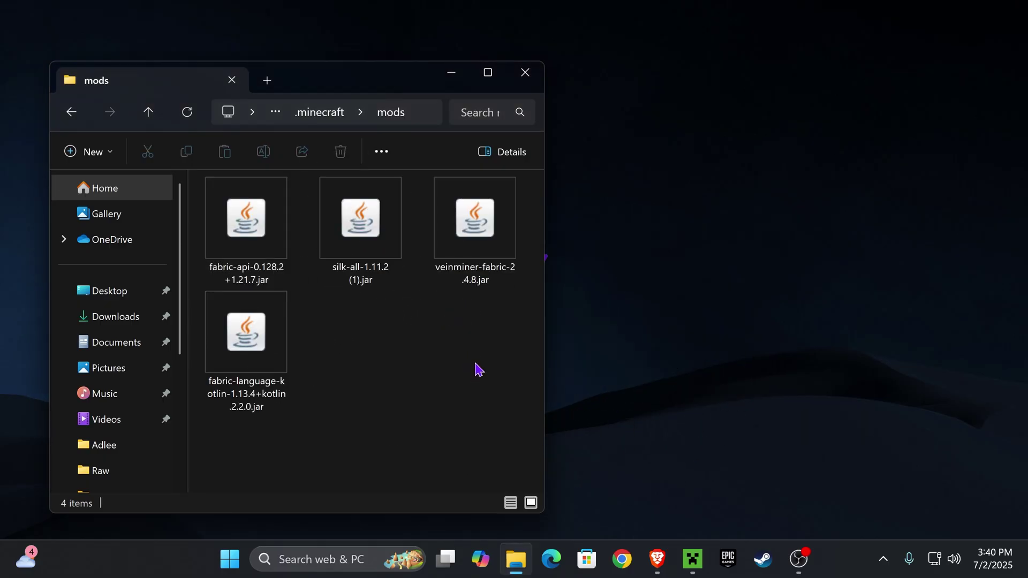
pyautogui.moveTo(396, 89); pyautogui.dragTo(614, 87)
pyautogui.click(654, 347)
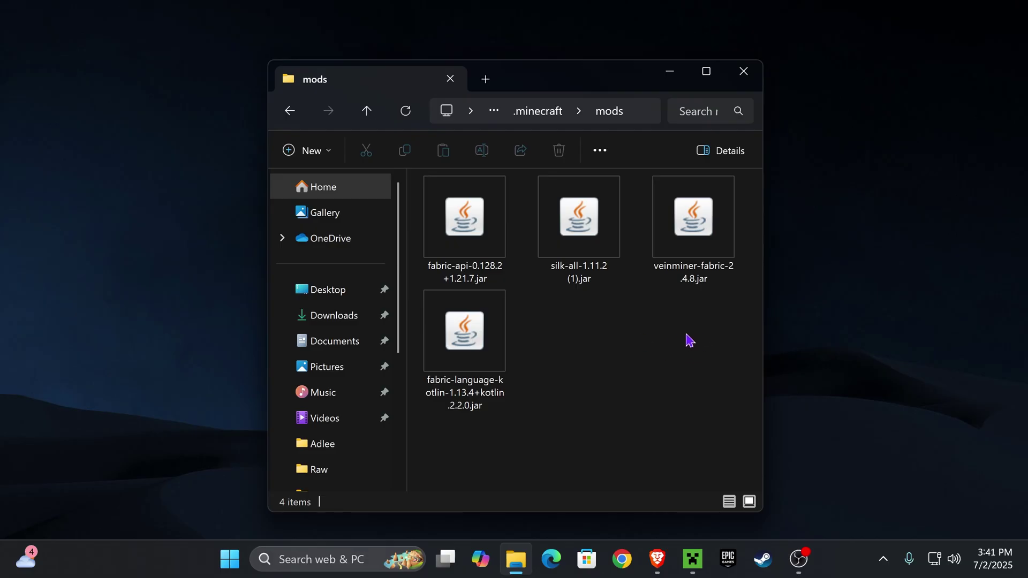
# Close Explorer and launch the fabric-loader-1.21.7 installation from the Minecraft Launcher
pyautogui.click(743, 72)
pyautogui.click(693, 559)
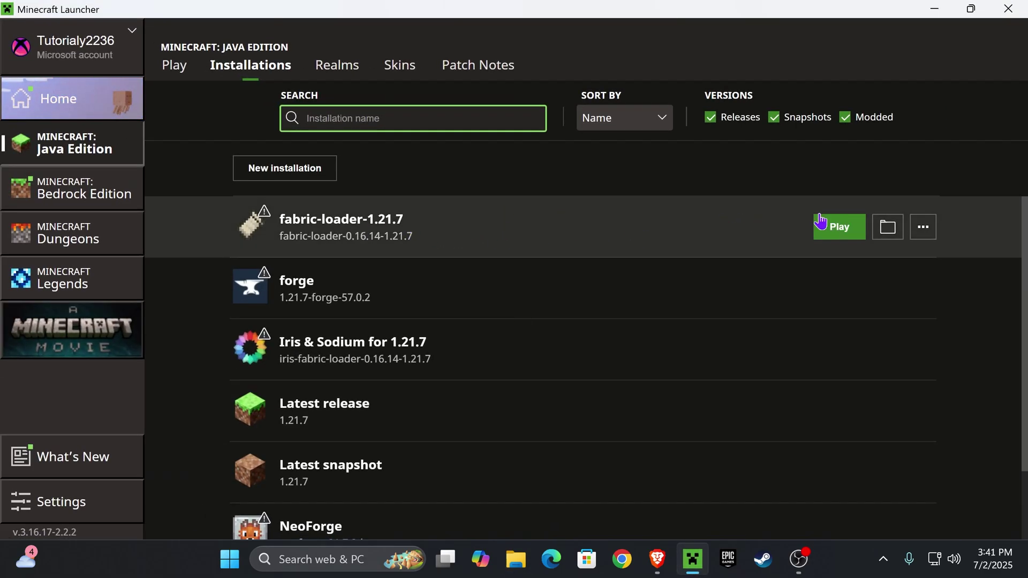
pyautogui.click(838, 230)
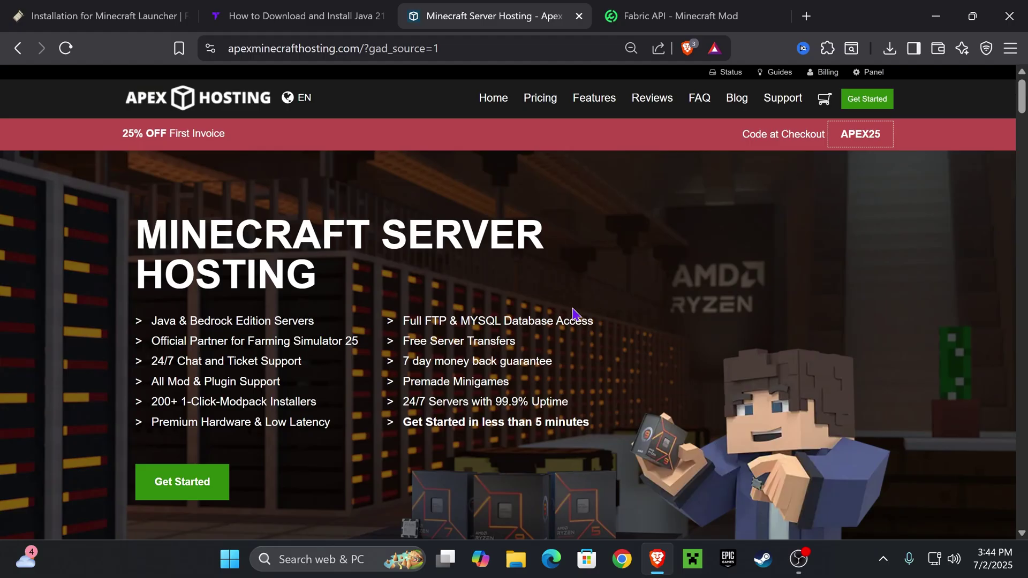
pyautogui.scroll(-1, 615, 308)
pyautogui.scroll(1, 552, 300)
pyautogui.scroll(-3, 589, 312)
pyautogui.scroll(3, 545, 312)
pyautogui.scroll(-3, 542, 311)
pyautogui.scroll(3, 503, 305)
pyautogui.moveTo(98, 224); pyautogui.dragTo(398, 284)
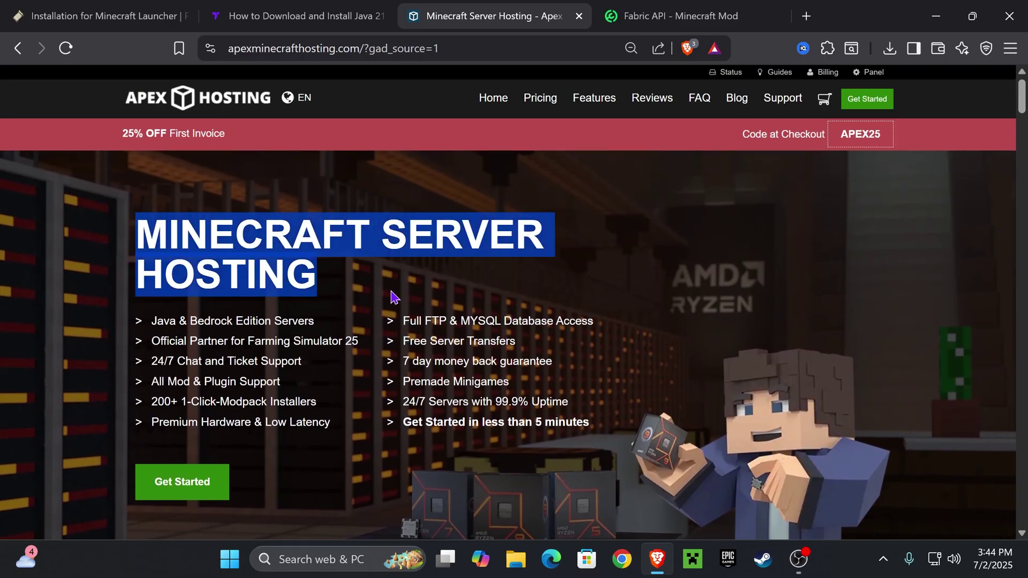
pyautogui.click(398, 291)
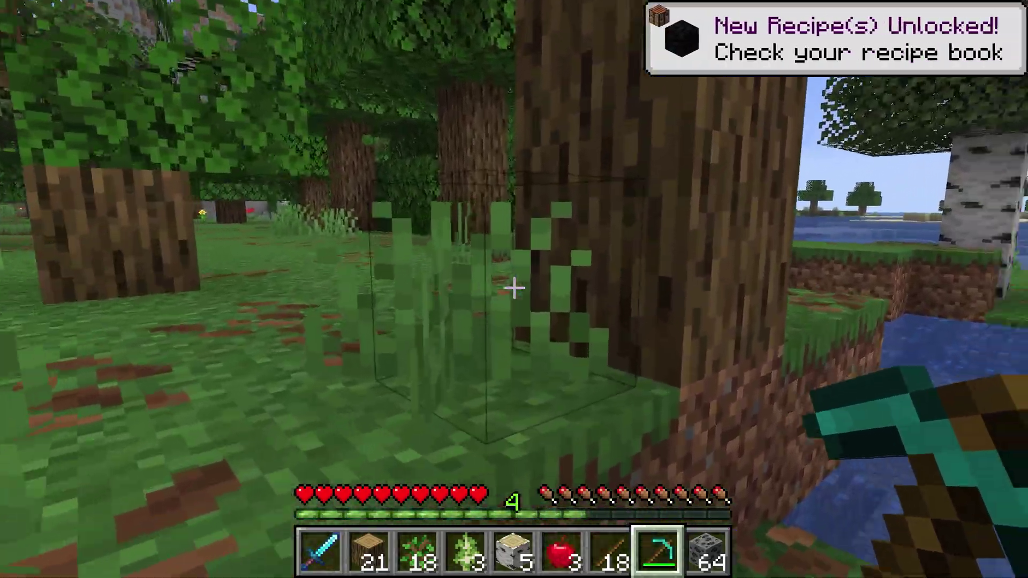
# Cycle the camera with F5 to the front-facing third-person view of the player
pyautogui.press('F5')
pyautogui.press('F5')
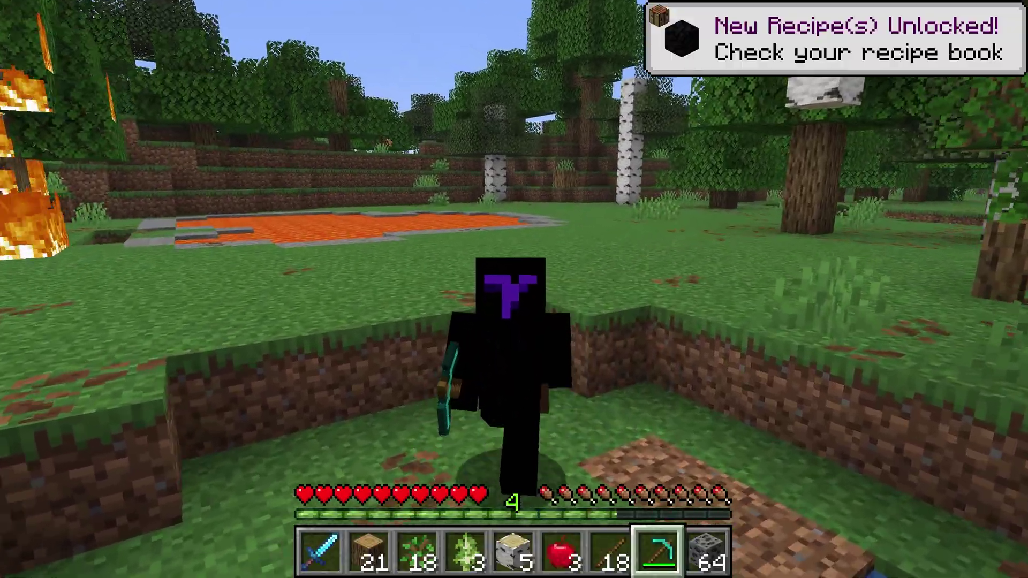